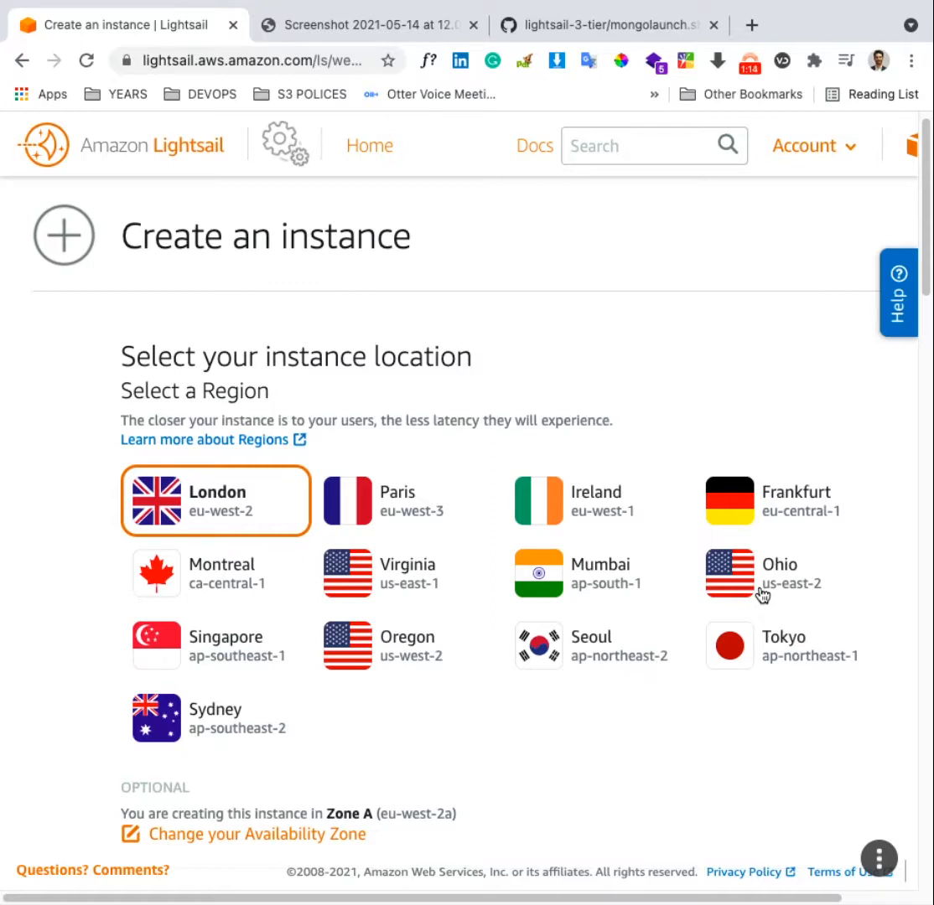
Set the instance location to the Virginia (us-east-1) region.
{"action": "left_click", "coordinate": [428, 570]}
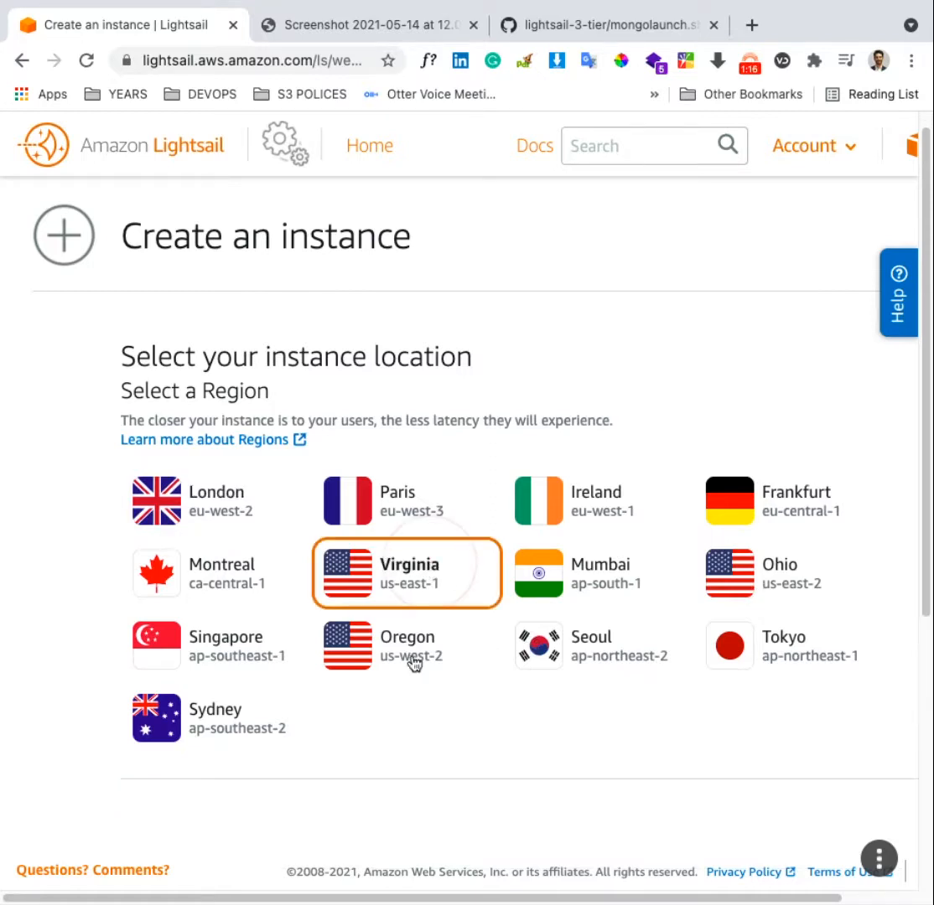
{"action": "scroll", "coordinate": [413, 662], "scroll_direction": "down", "scroll_amount": 4}
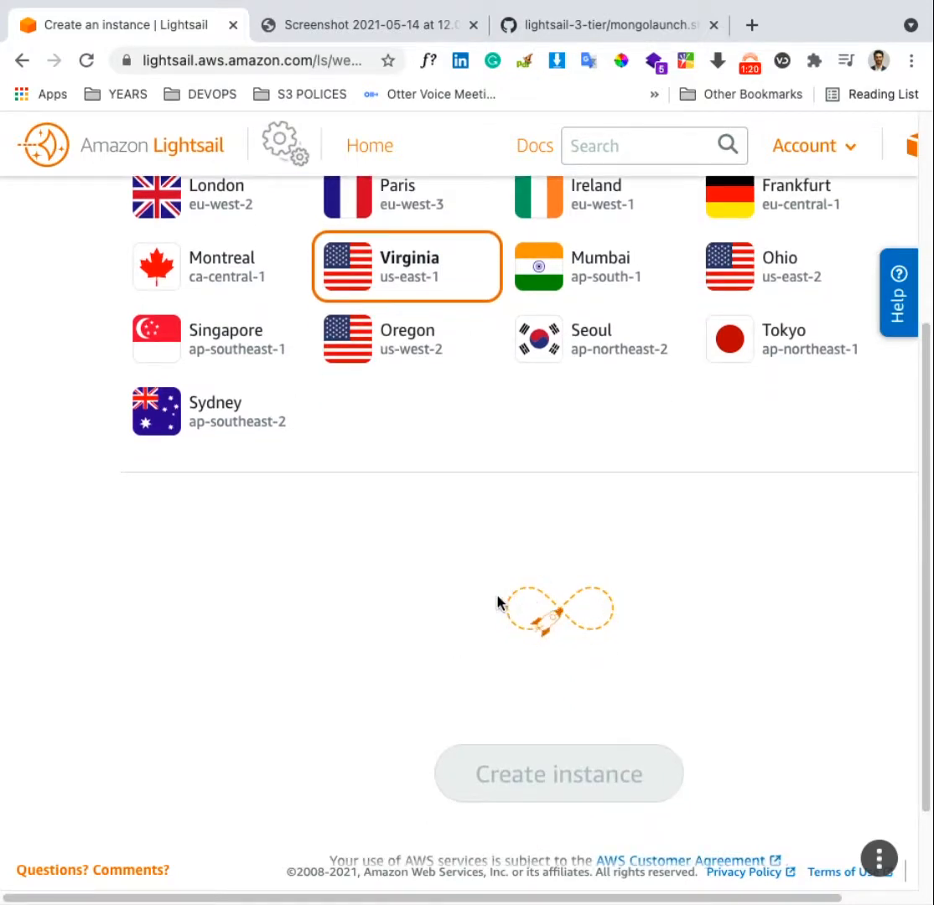
{"action": "scroll", "coordinate": [501, 601], "scroll_direction": "down", "scroll_amount": 2}
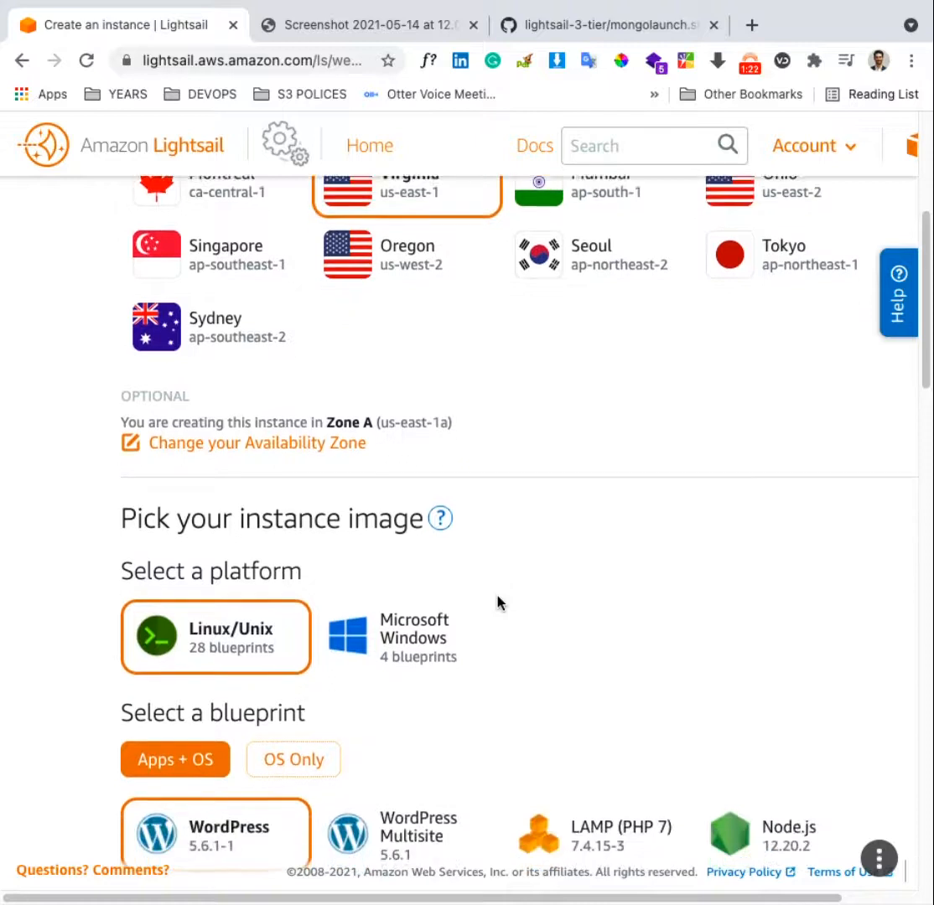
Choose the OS-only Ubuntu 16.04 LTS blueprint for the Linux/Unix instance image.
{"action": "scroll", "coordinate": [499, 601], "scroll_direction": "down", "scroll_amount": 3}
{"action": "scroll", "coordinate": [295, 537], "scroll_direction": "down", "scroll_amount": 1}
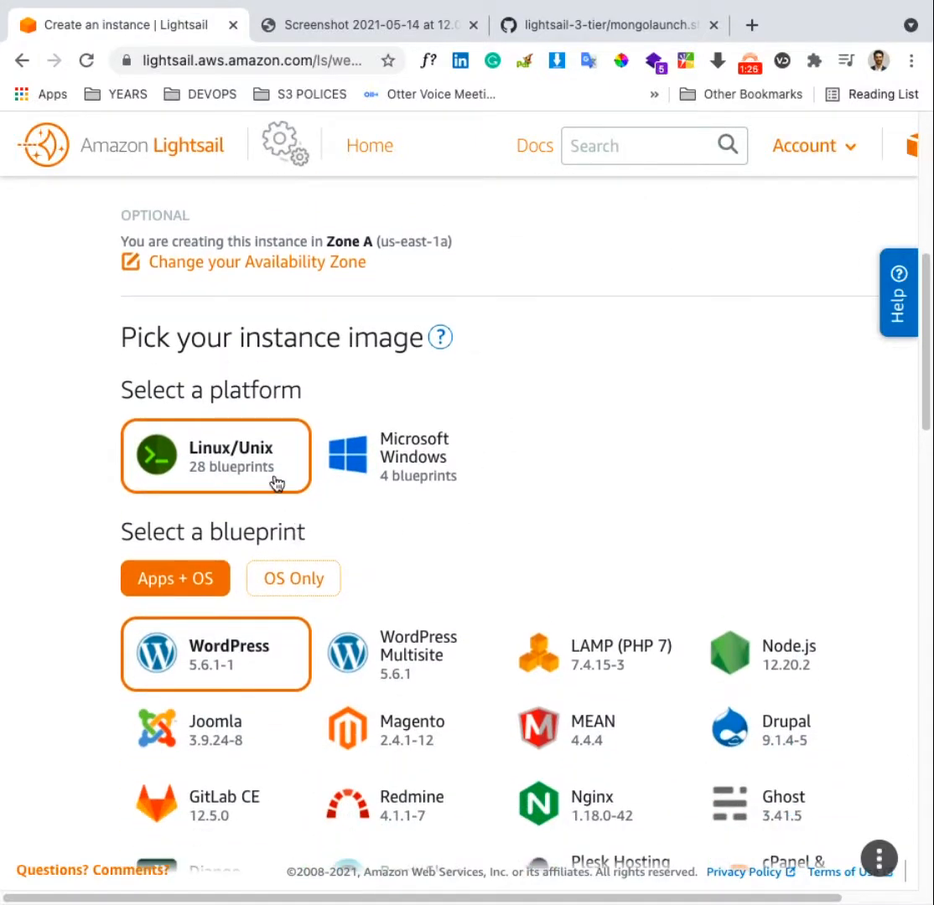
{"action": "scroll", "coordinate": [277, 484], "scroll_direction": "down", "scroll_amount": 3}
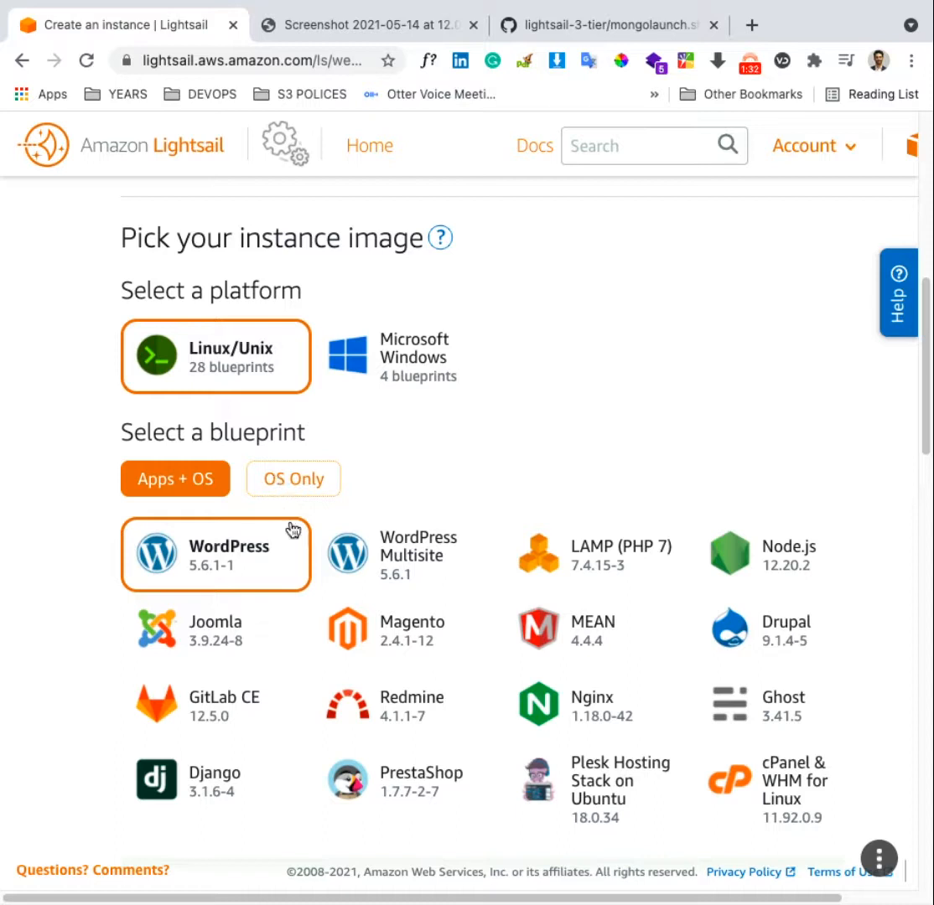
{"action": "left_click", "coordinate": [306, 484]}
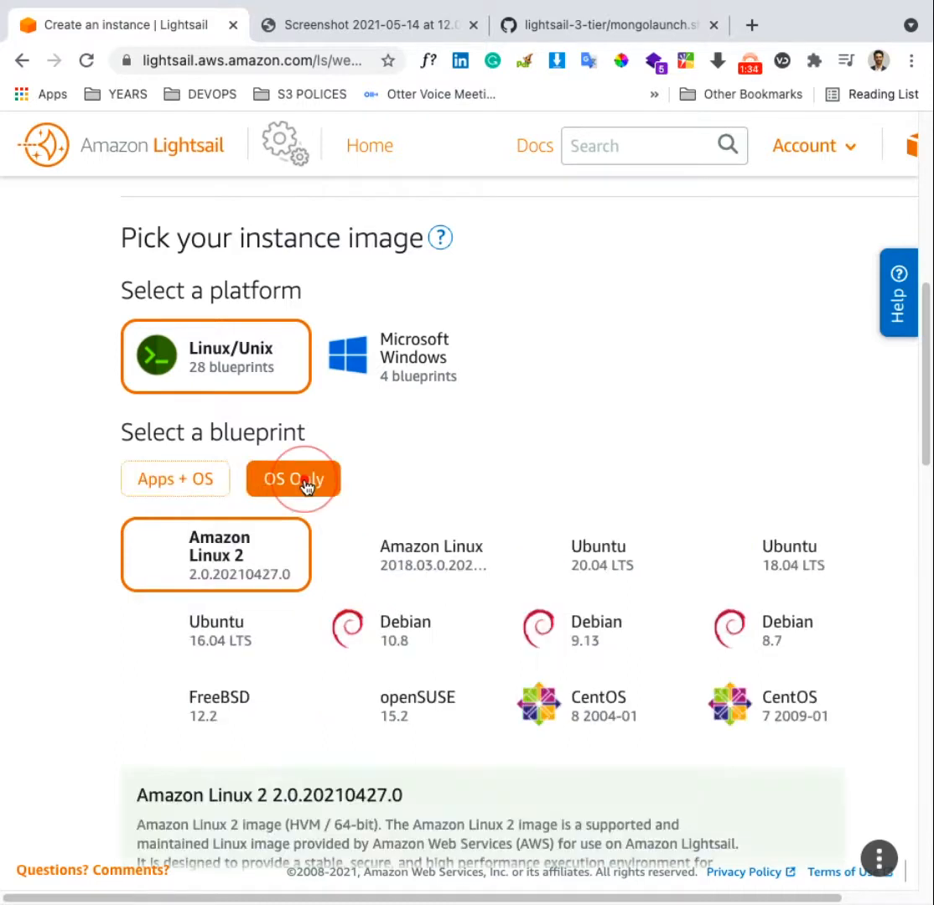
{"action": "scroll", "coordinate": [403, 483], "scroll_direction": "down", "scroll_amount": 1}
{"action": "scroll", "coordinate": [401, 485], "scroll_direction": "down", "scroll_amount": 1}
{"action": "scroll", "coordinate": [402, 485], "scroll_direction": "down", "scroll_amount": 1}
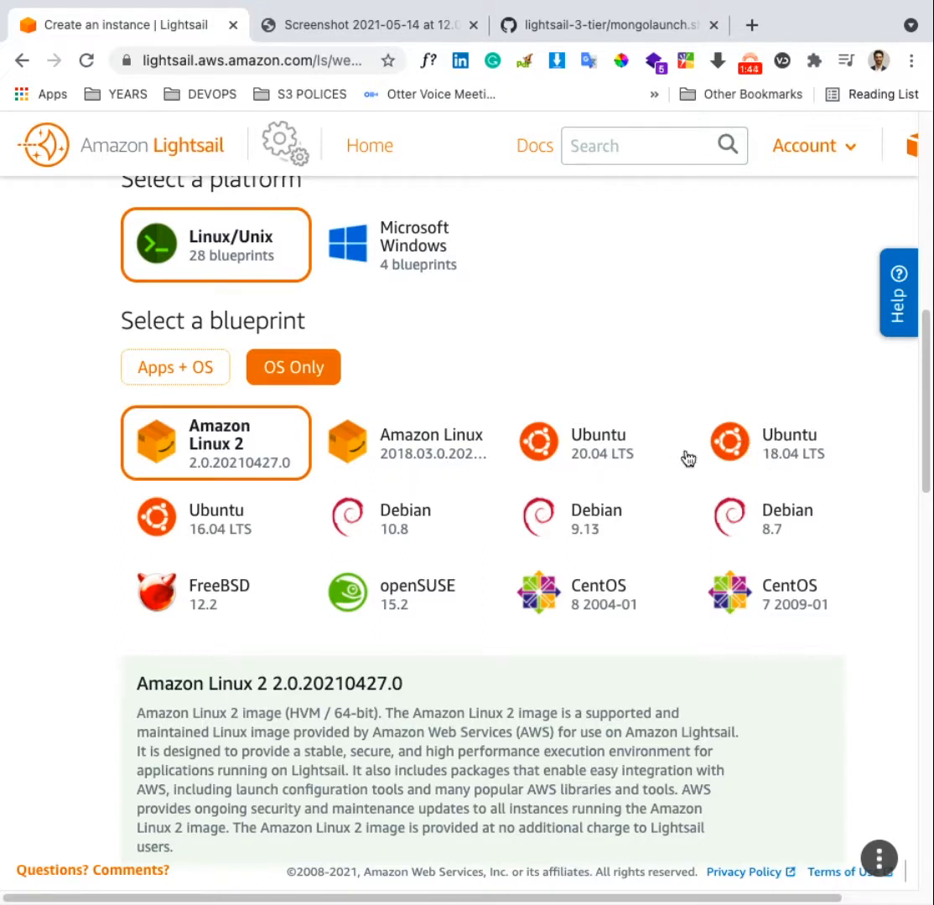
{"action": "left_click", "coordinate": [256, 508]}
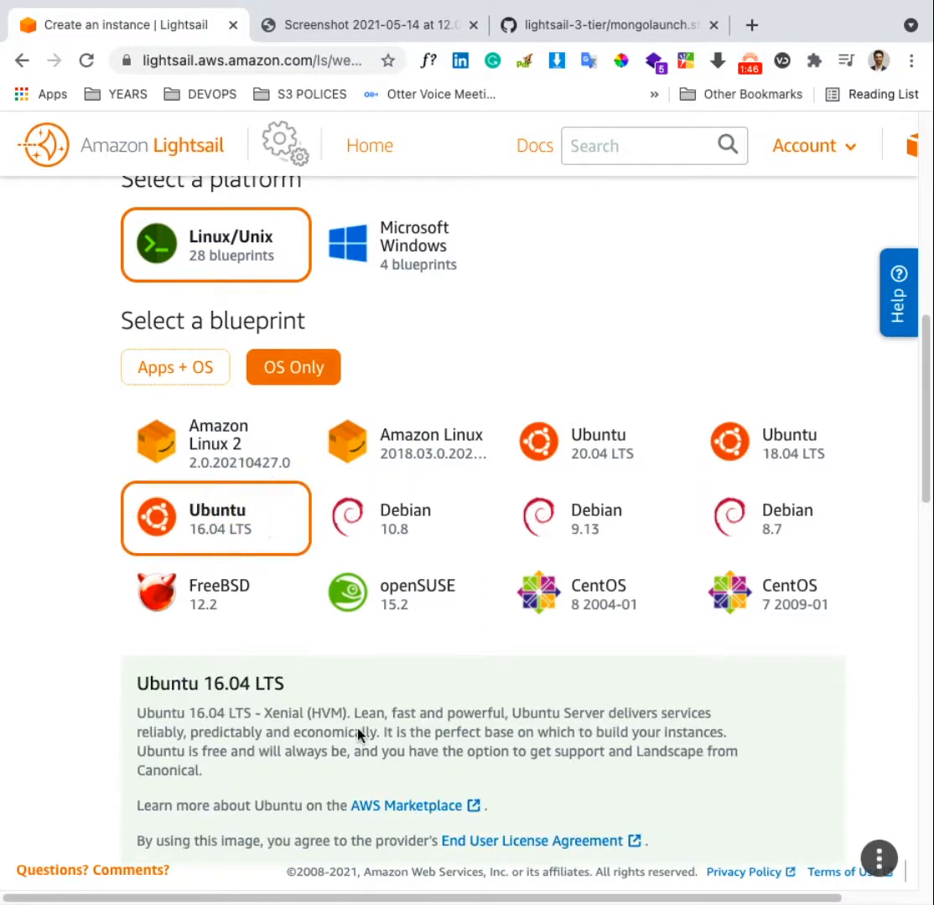
Add an optional launch script to the instance and place the cursor in its empty code area.
{"action": "scroll", "coordinate": [358, 735], "scroll_direction": "down", "scroll_amount": 3}
{"action": "scroll", "coordinate": [358, 735], "scroll_direction": "down", "scroll_amount": 3}
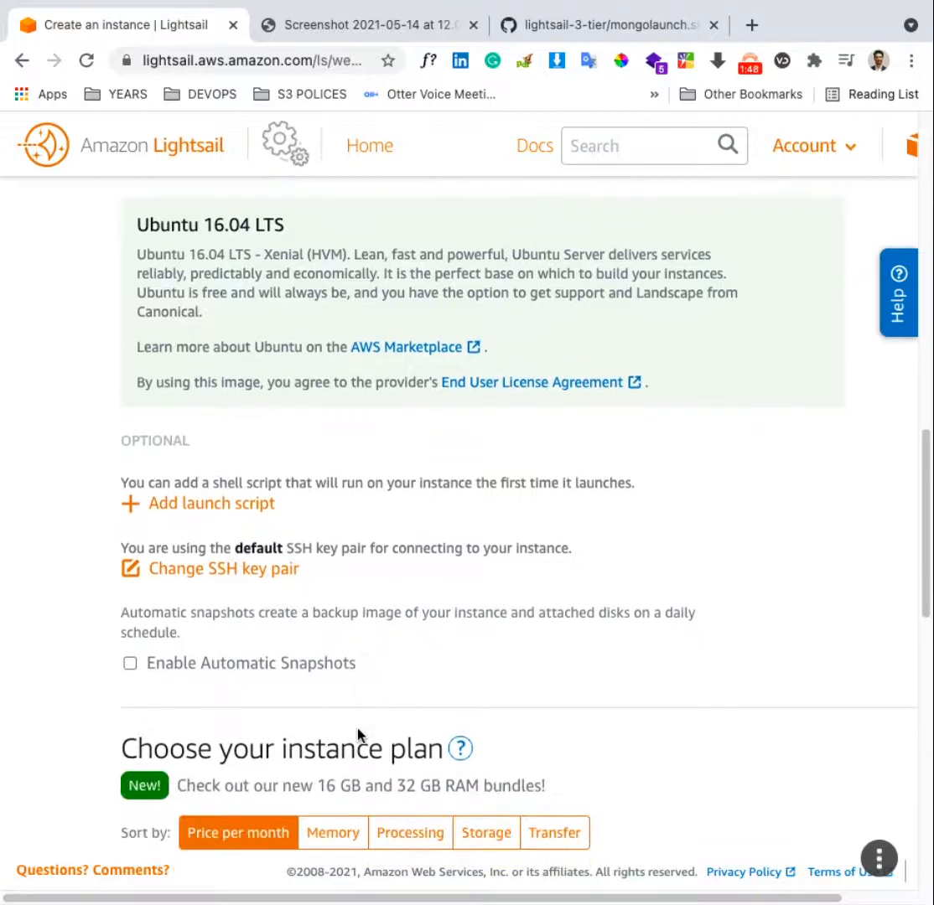
{"action": "scroll", "coordinate": [327, 719], "scroll_direction": "down", "scroll_amount": 1}
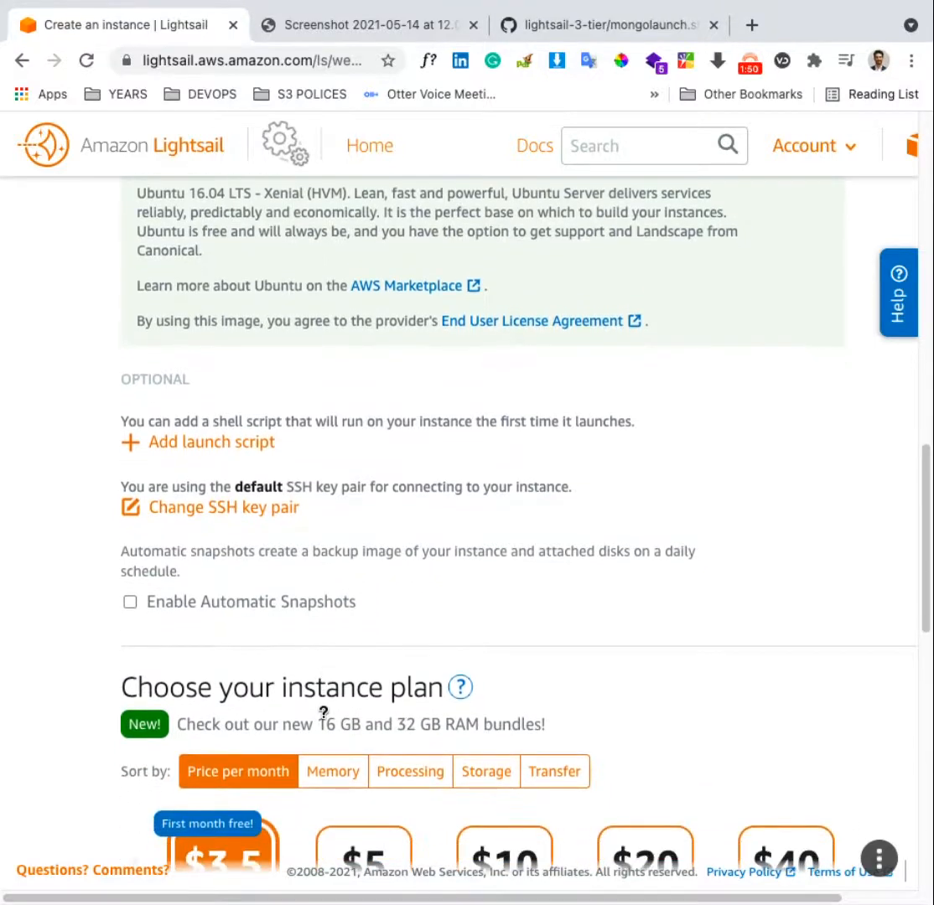
{"action": "scroll", "coordinate": [323, 714], "scroll_direction": "down", "scroll_amount": 1}
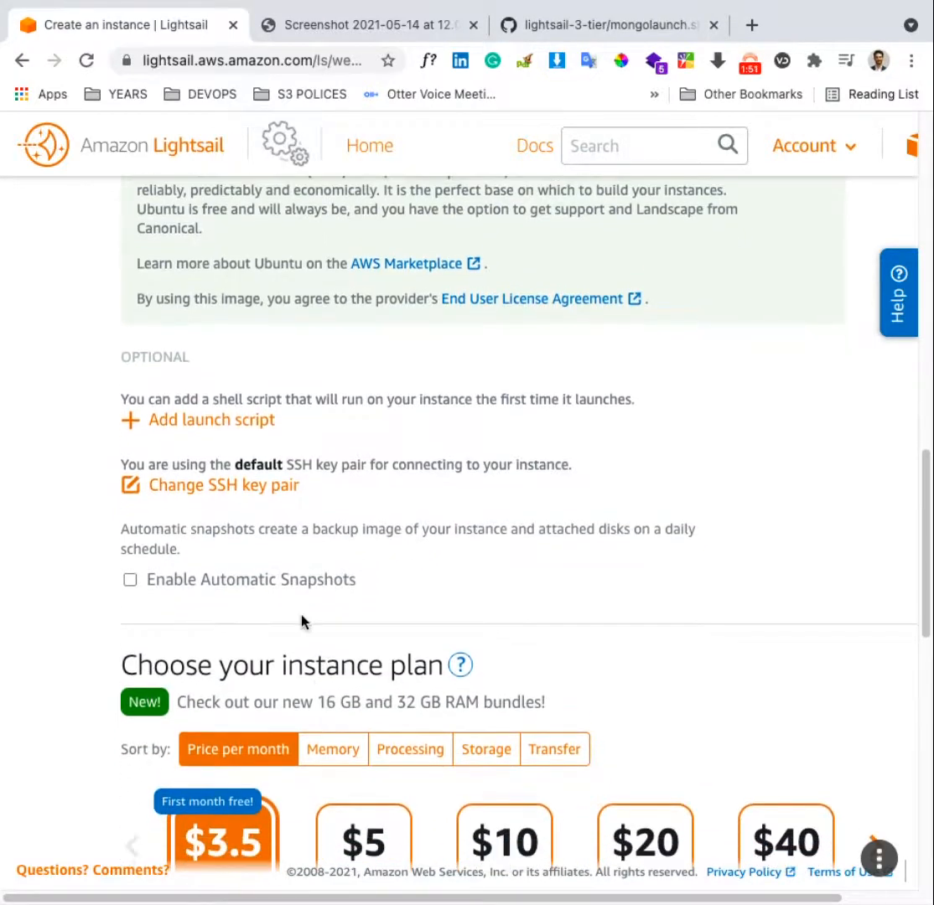
{"action": "left_click", "coordinate": [233, 423]}
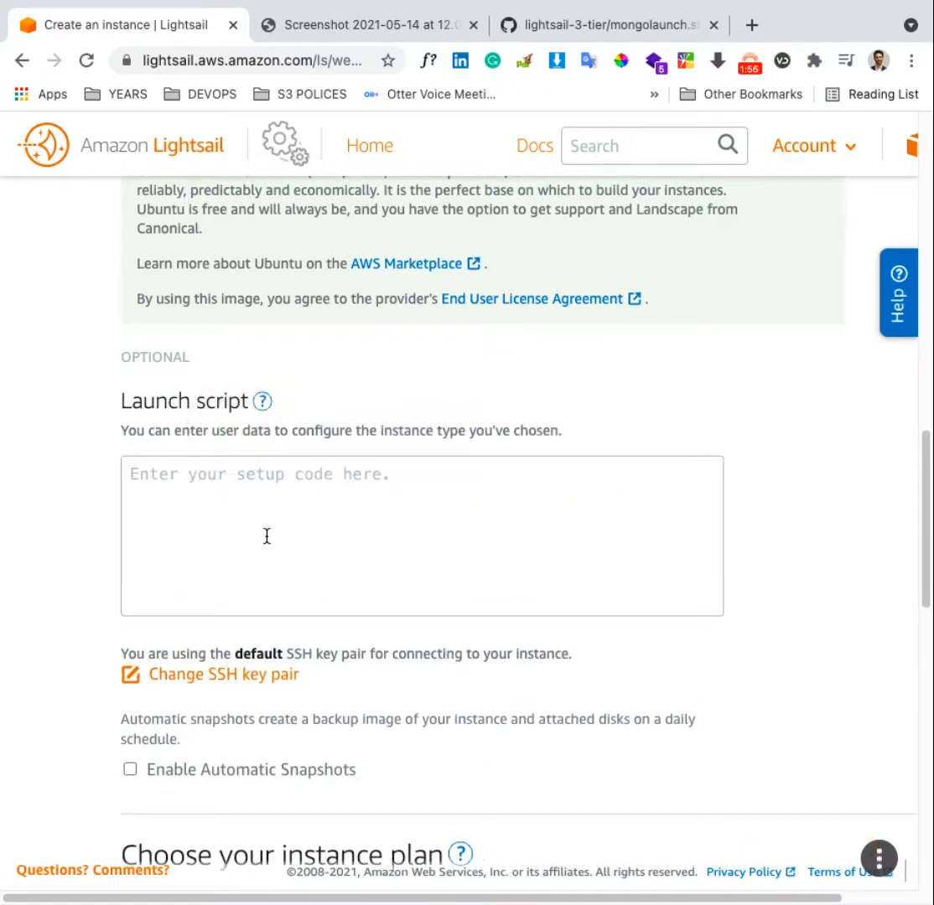
{"action": "left_click", "coordinate": [267, 537]}
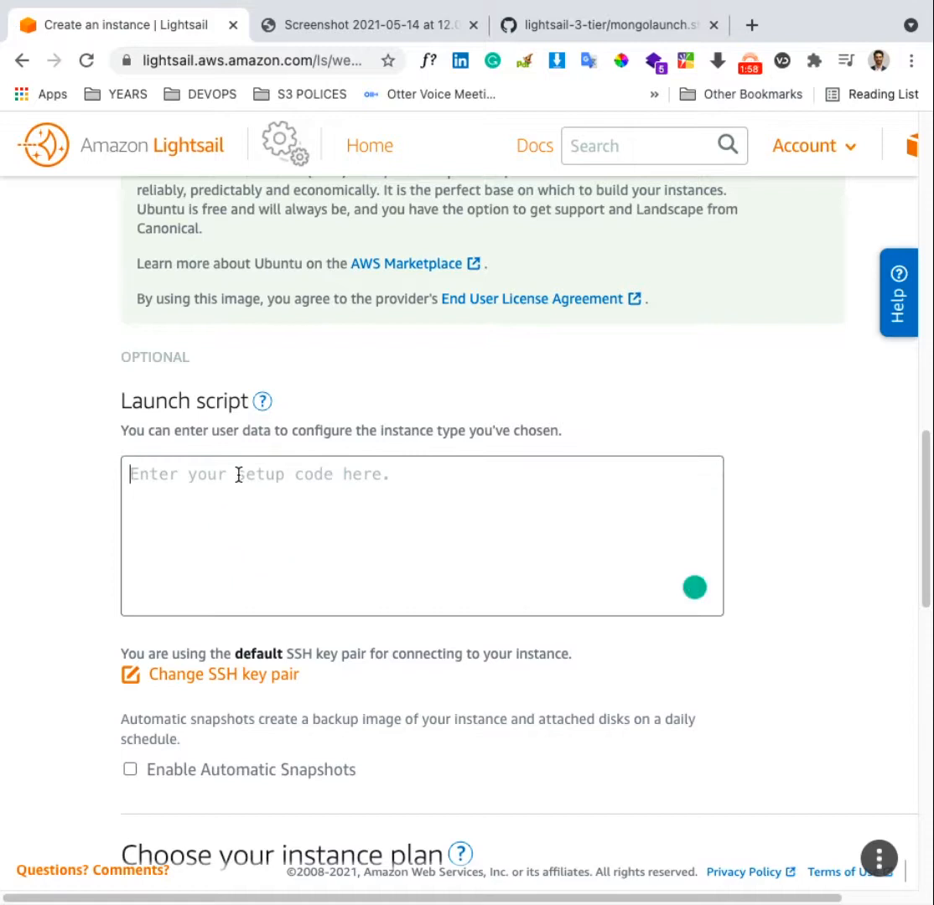
Switch to the lightsail-3-tier repository on GitHub and open its Scenario3 folder.
{"action": "left_click", "coordinate": [592, 31]}
{"action": "left_click", "coordinate": [305, 342]}
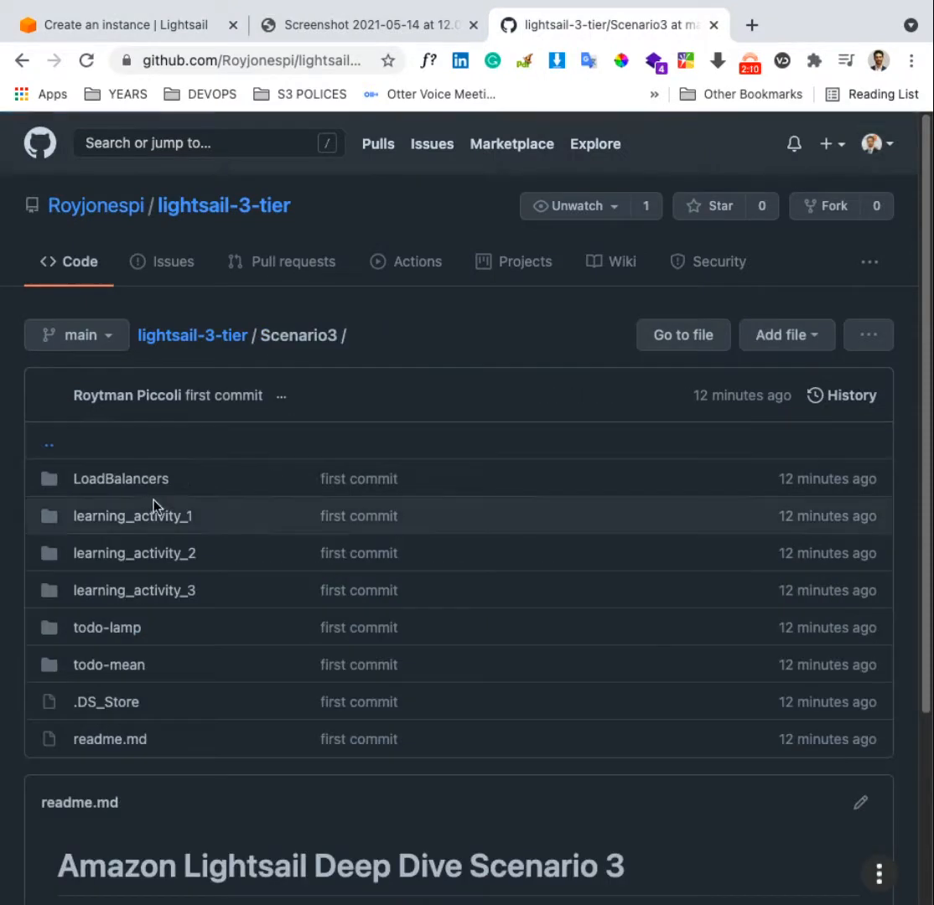
{"action": "left_click", "coordinate": [142, 592]}
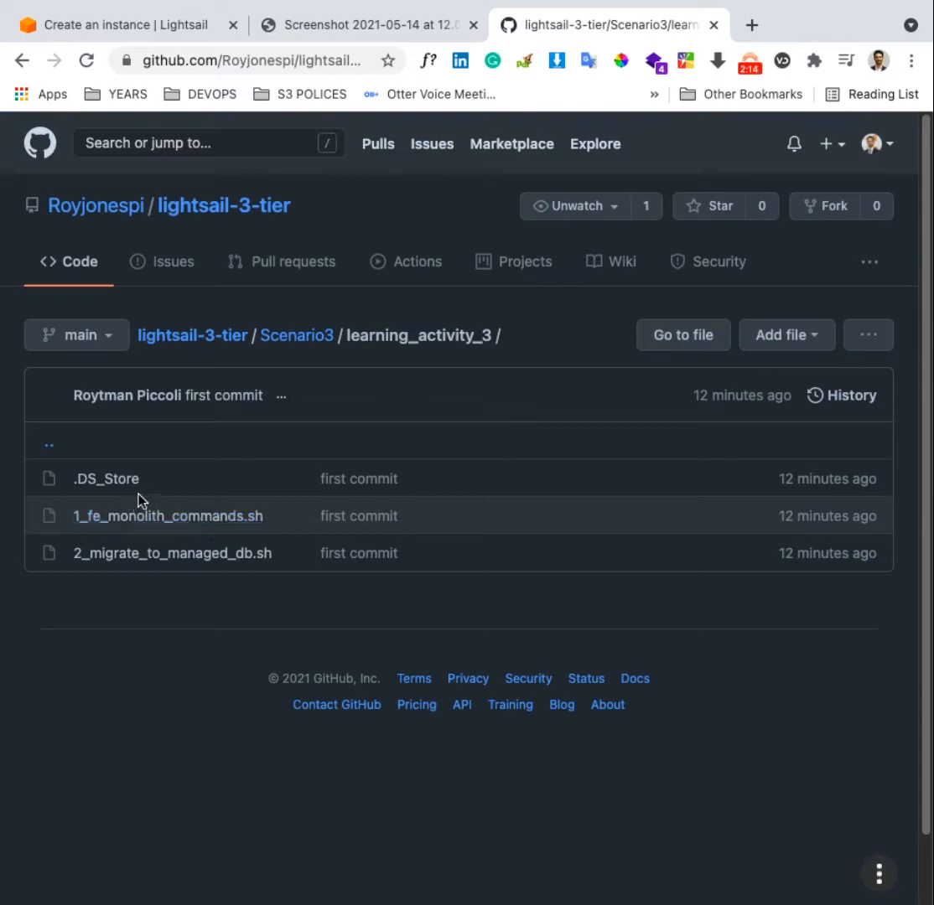
{"action": "left_click", "coordinate": [301, 336]}
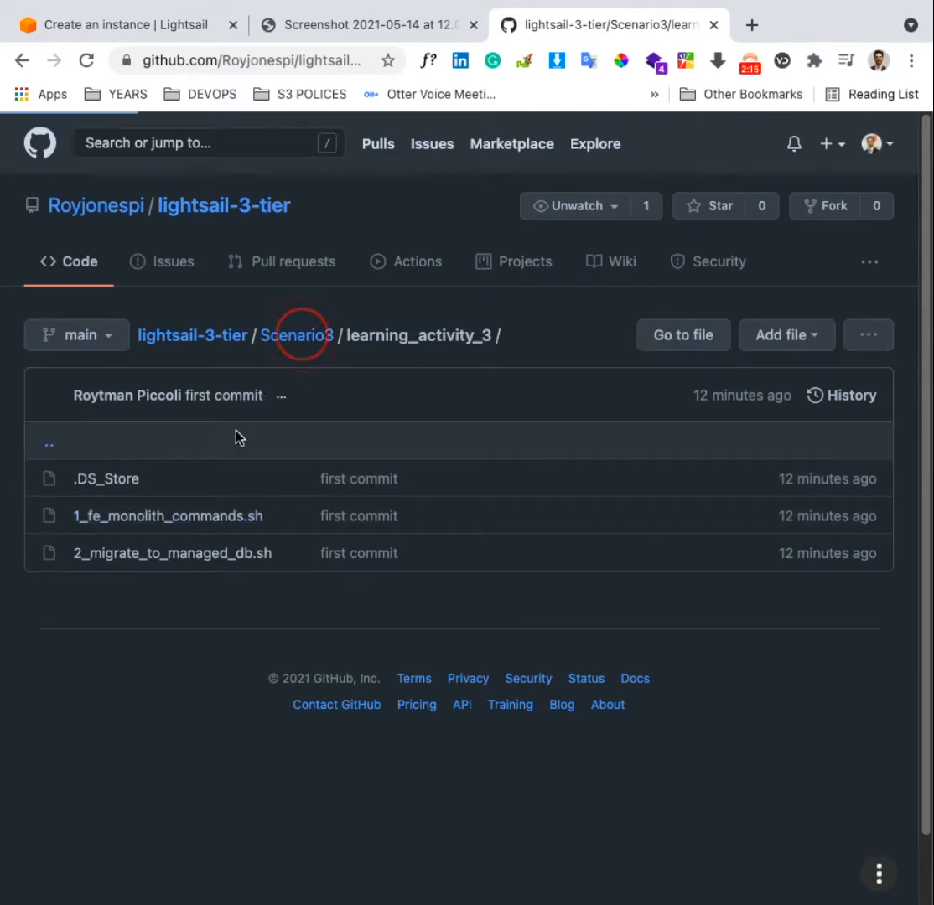
{"action": "left_click", "coordinate": [214, 337]}
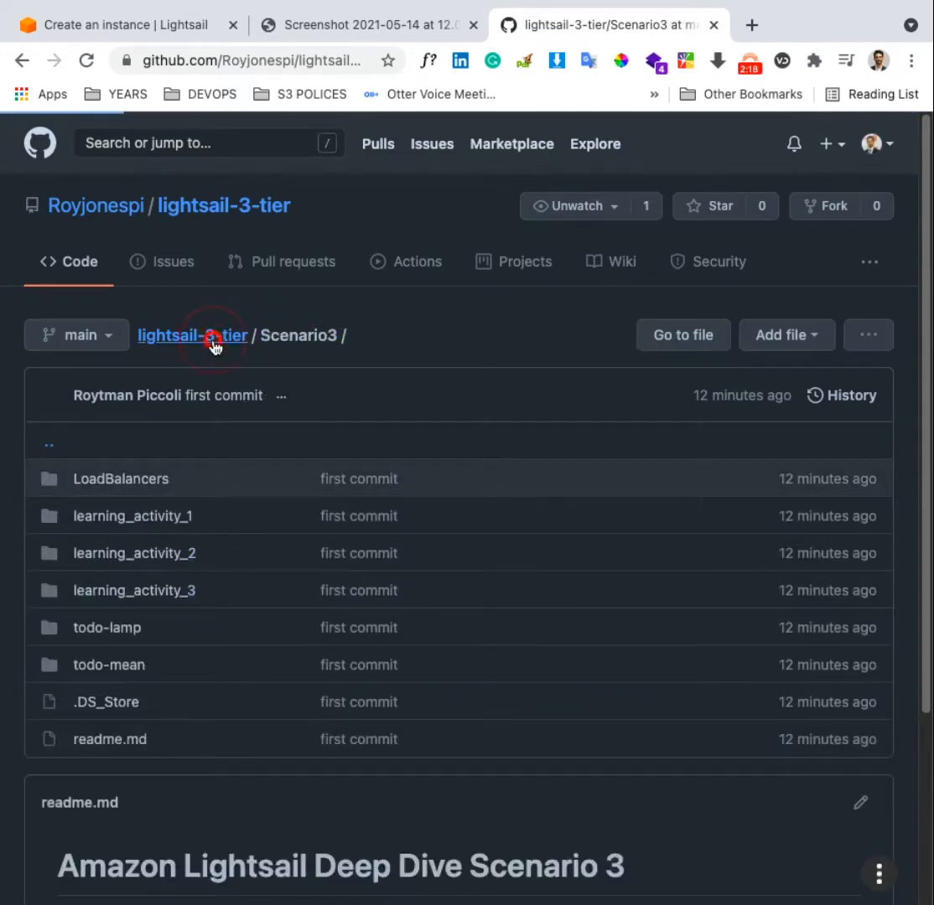
{"action": "left_click", "coordinate": [107, 591]}
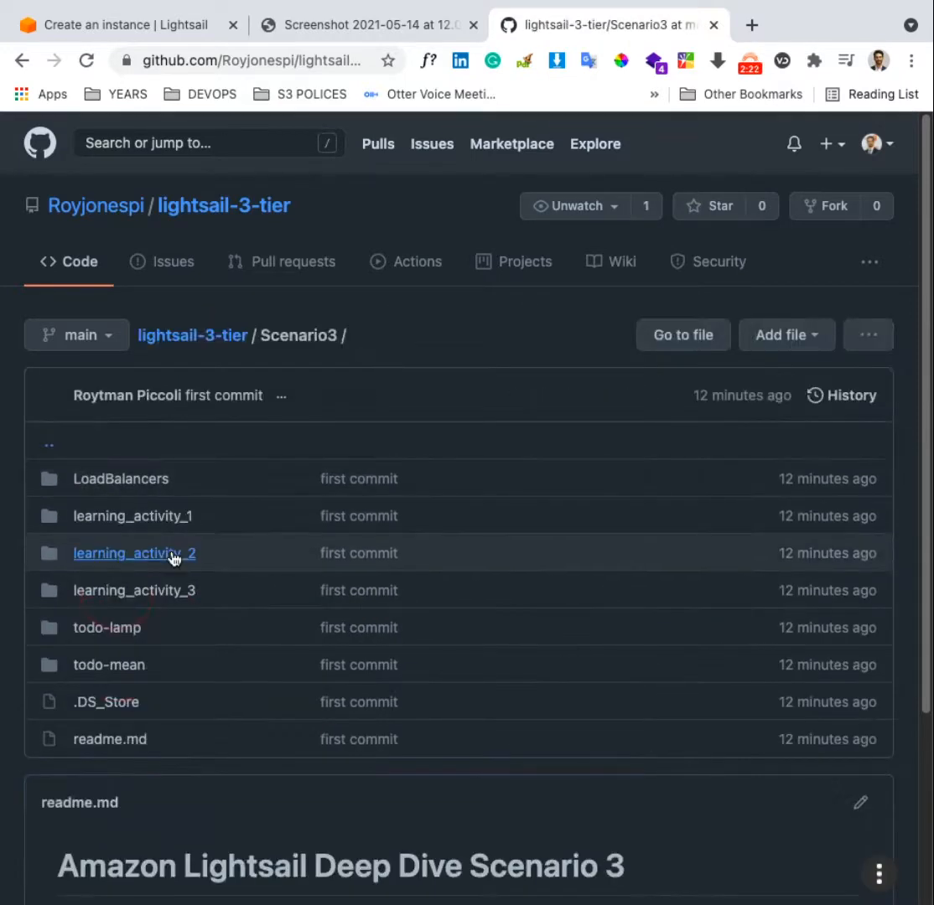
Open mongolaunch.sh from the learning_activity_2 folder and read through its script.
{"action": "left_click", "coordinate": [173, 555]}
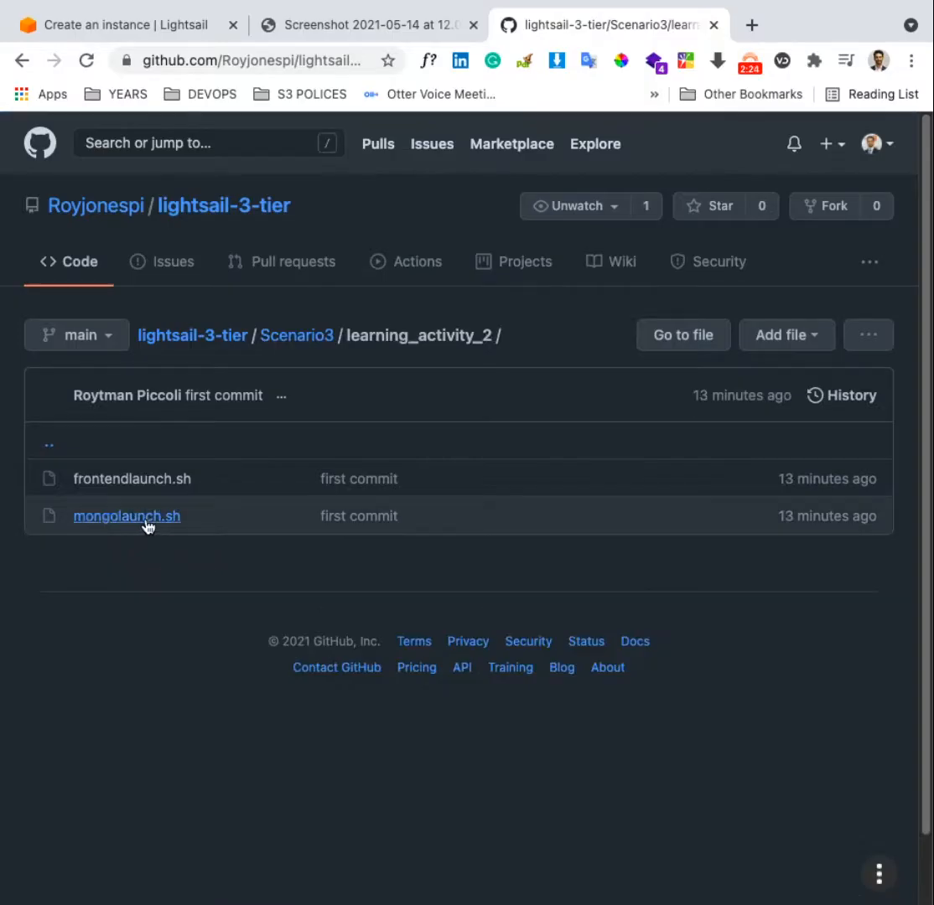
{"action": "left_click", "coordinate": [141, 523]}
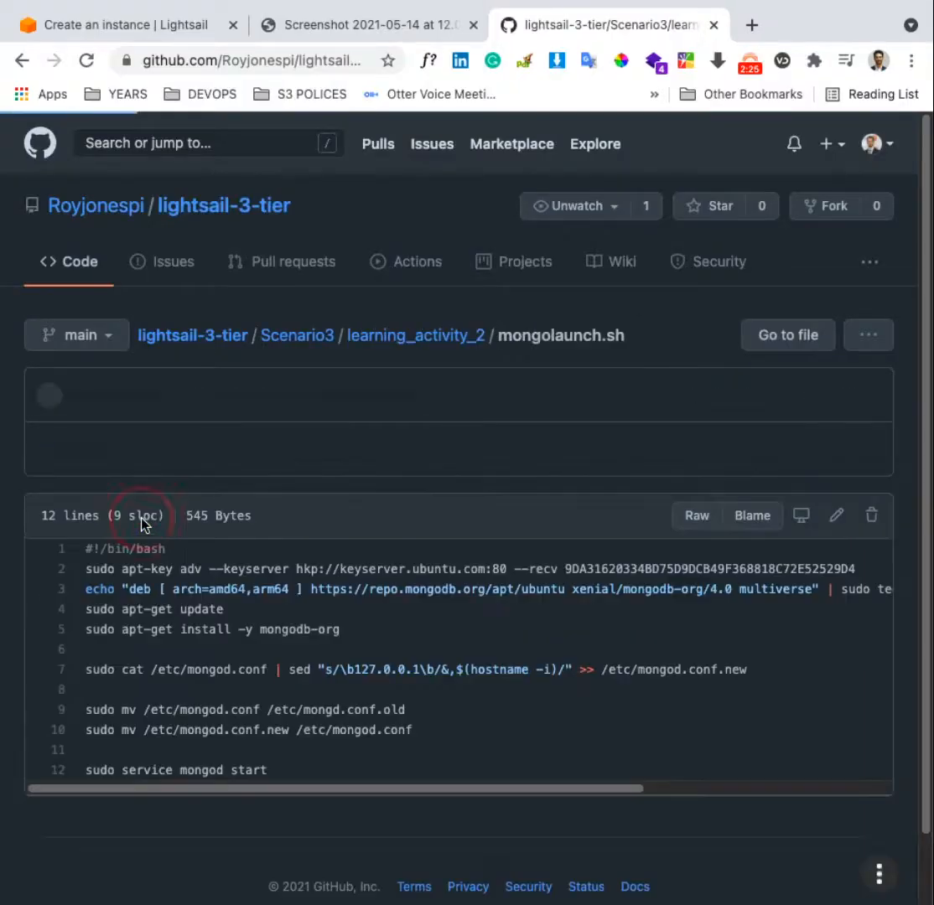
{"action": "scroll", "coordinate": [186, 615], "scroll_direction": "down", "scroll_amount": 2}
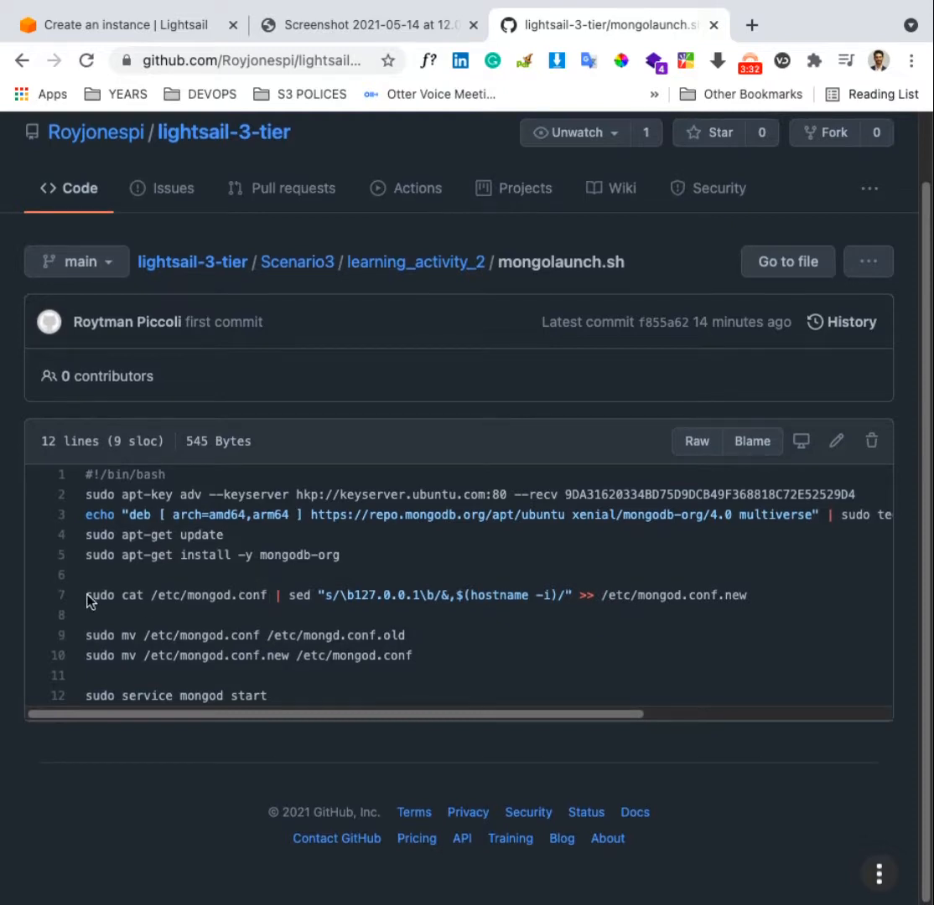
{"action": "scroll", "coordinate": [214, 618], "scroll_direction": "down", "scroll_amount": 1}
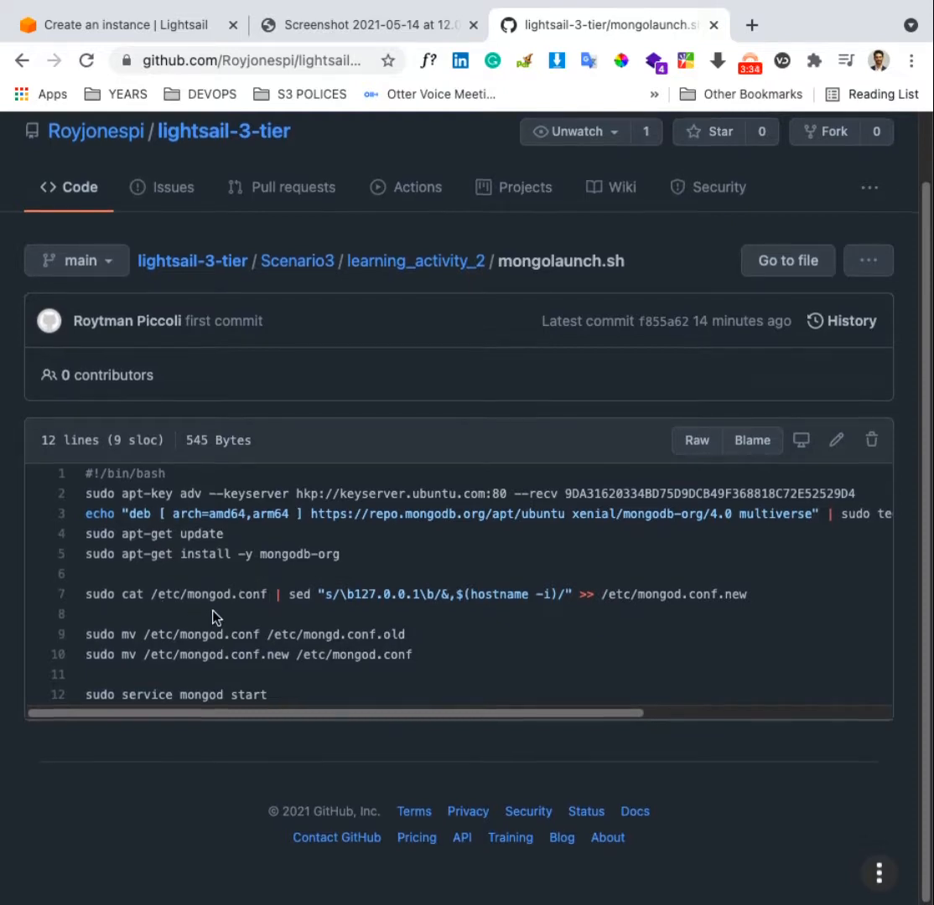
{"action": "scroll", "coordinate": [176, 626], "scroll_direction": "up", "scroll_amount": 1}
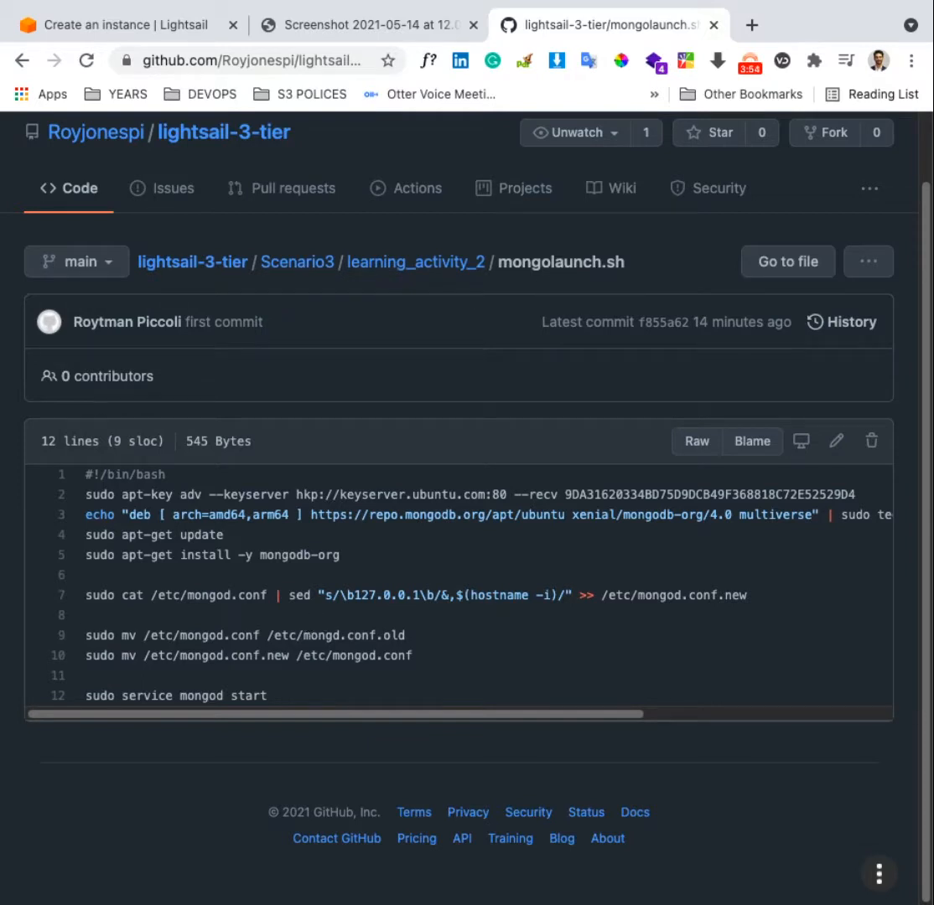
Copy the whole mongolaunch.sh script and paste it as the launch script of the new Lightsail instance.
{"action": "left_click_drag", "start_coordinate": [254, 692], "coordinate": [77, 485]}
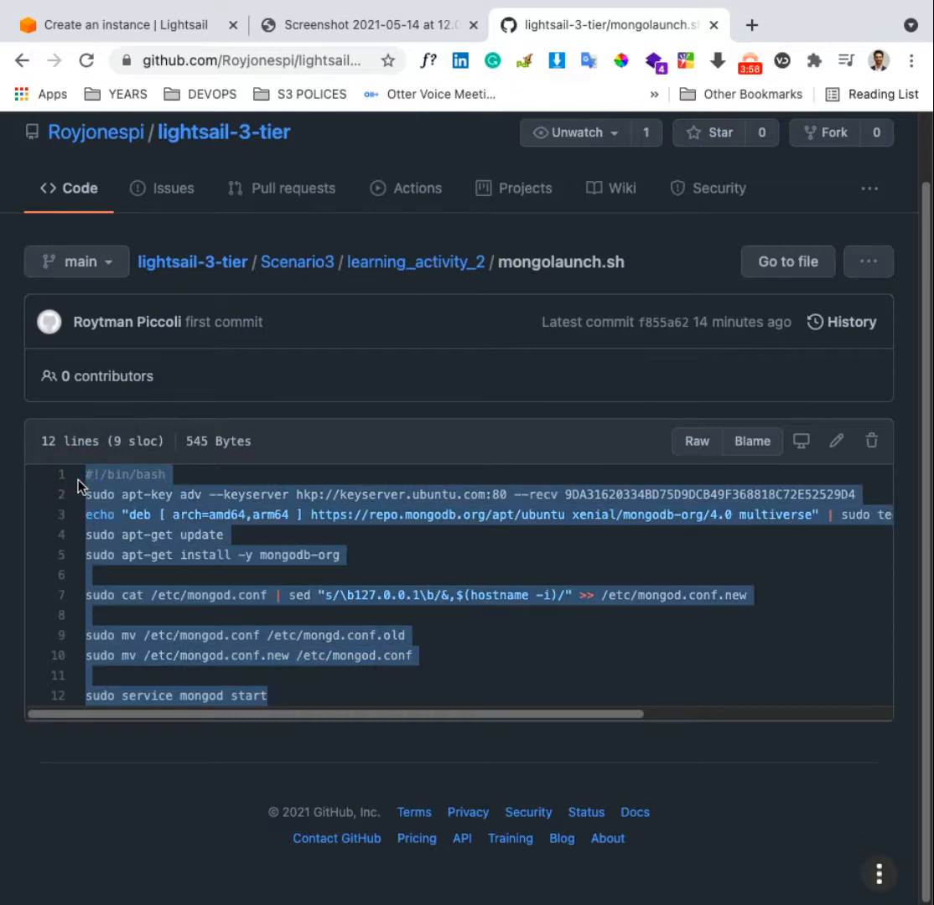
{"action": "left_click", "coordinate": [156, 31]}
{"action": "left_click", "coordinate": [234, 500]}
{"action": "key", "text": "super+v"}
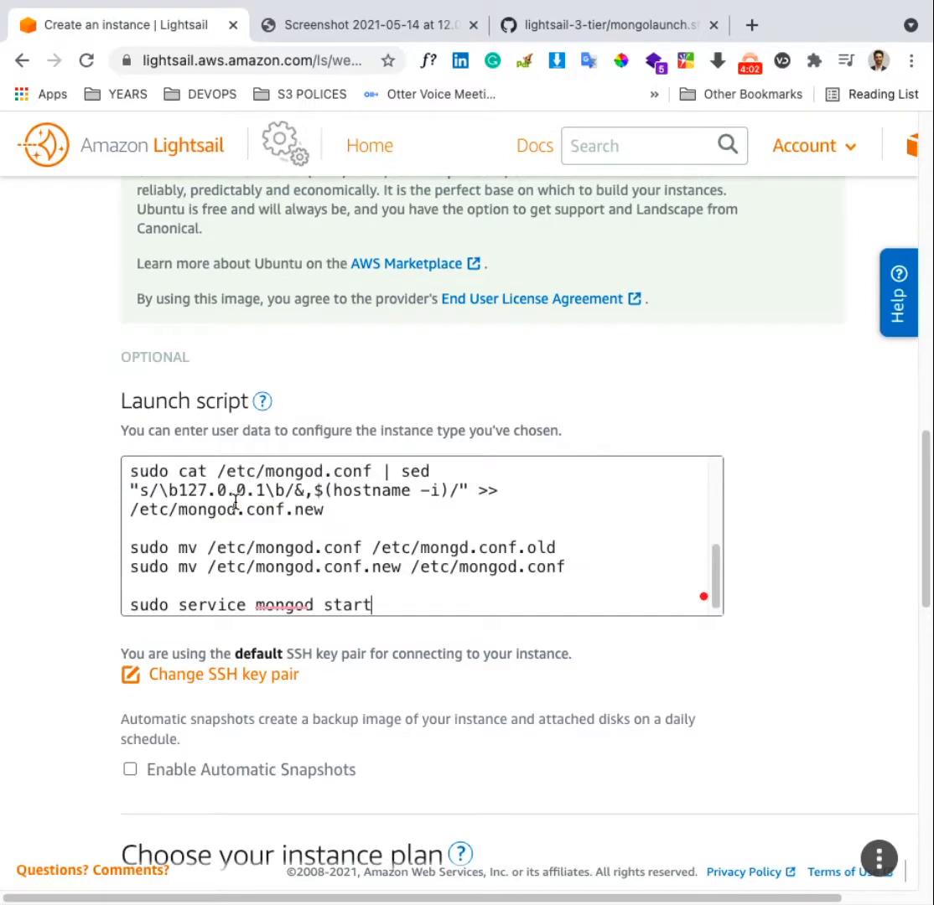
{"action": "scroll", "coordinate": [310, 525], "scroll_direction": "up", "scroll_amount": 10}
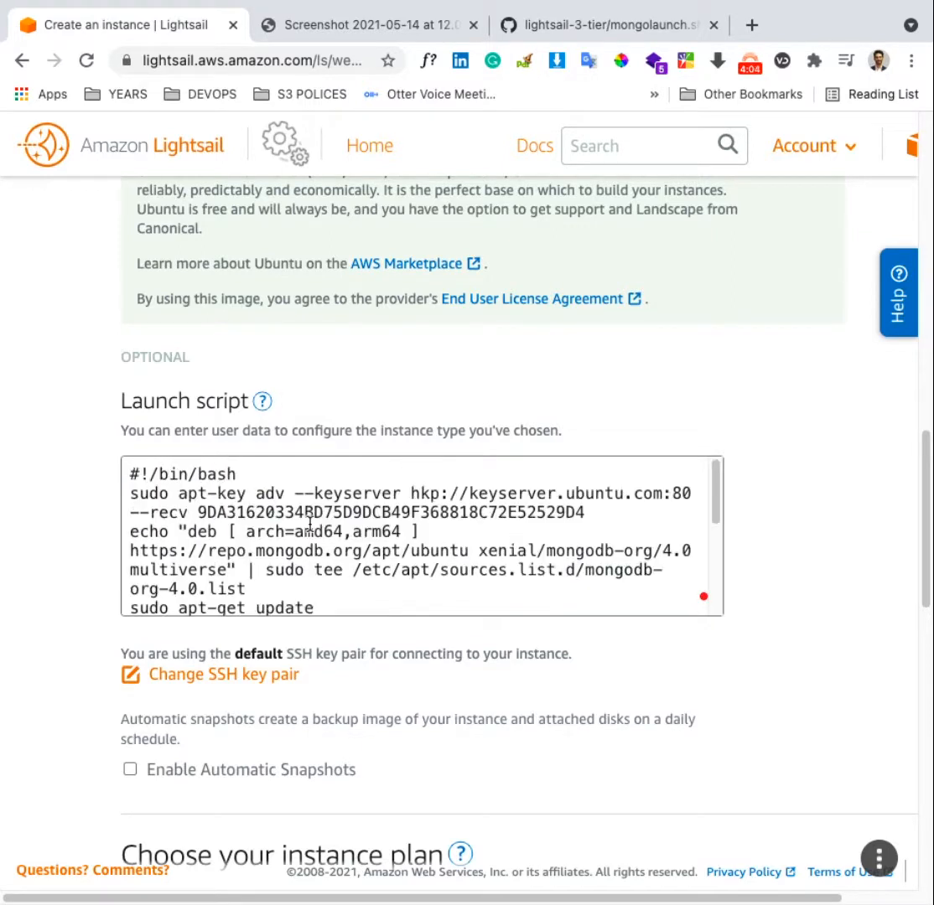
Open the SSH key pair manager for the instance and download the Default key pair.
{"action": "scroll", "coordinate": [310, 526], "scroll_direction": "down", "scroll_amount": 5}
{"action": "scroll", "coordinate": [335, 711], "scroll_direction": "down", "scroll_amount": 1}
{"action": "scroll", "coordinate": [335, 711], "scroll_direction": "down", "scroll_amount": 8}
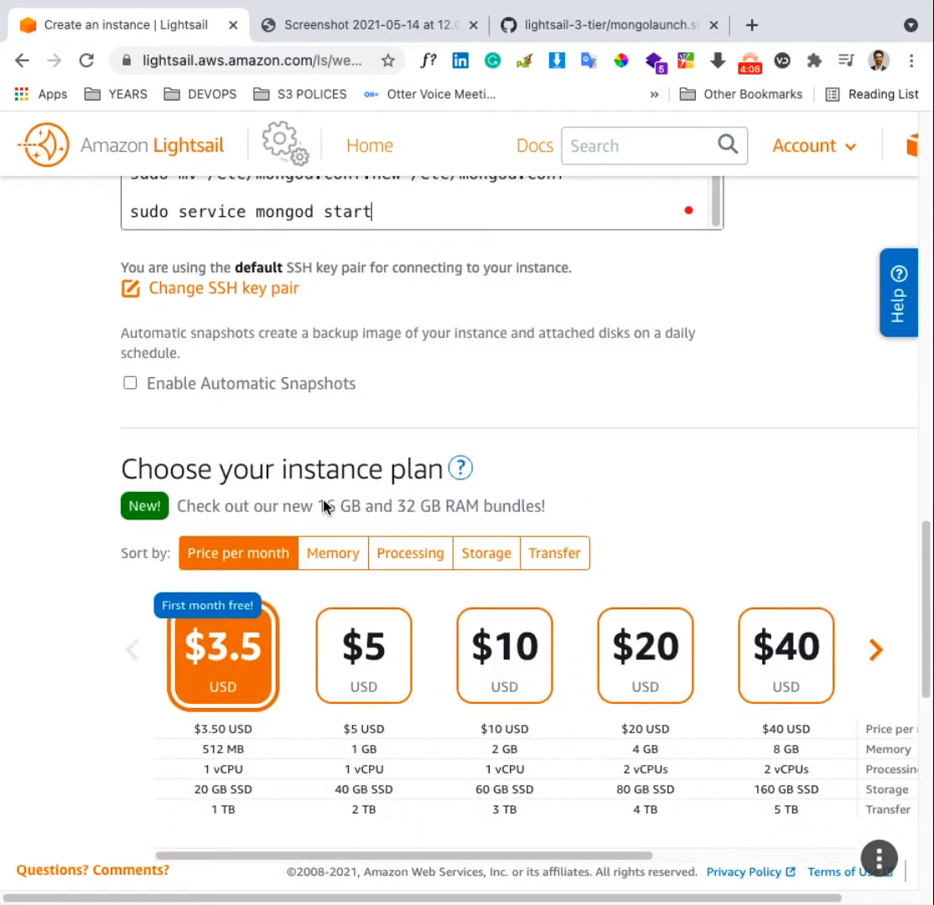
{"action": "scroll", "coordinate": [323, 506], "scroll_direction": "down", "scroll_amount": 1}
{"action": "scroll", "coordinate": [319, 389], "scroll_direction": "down", "scroll_amount": 1}
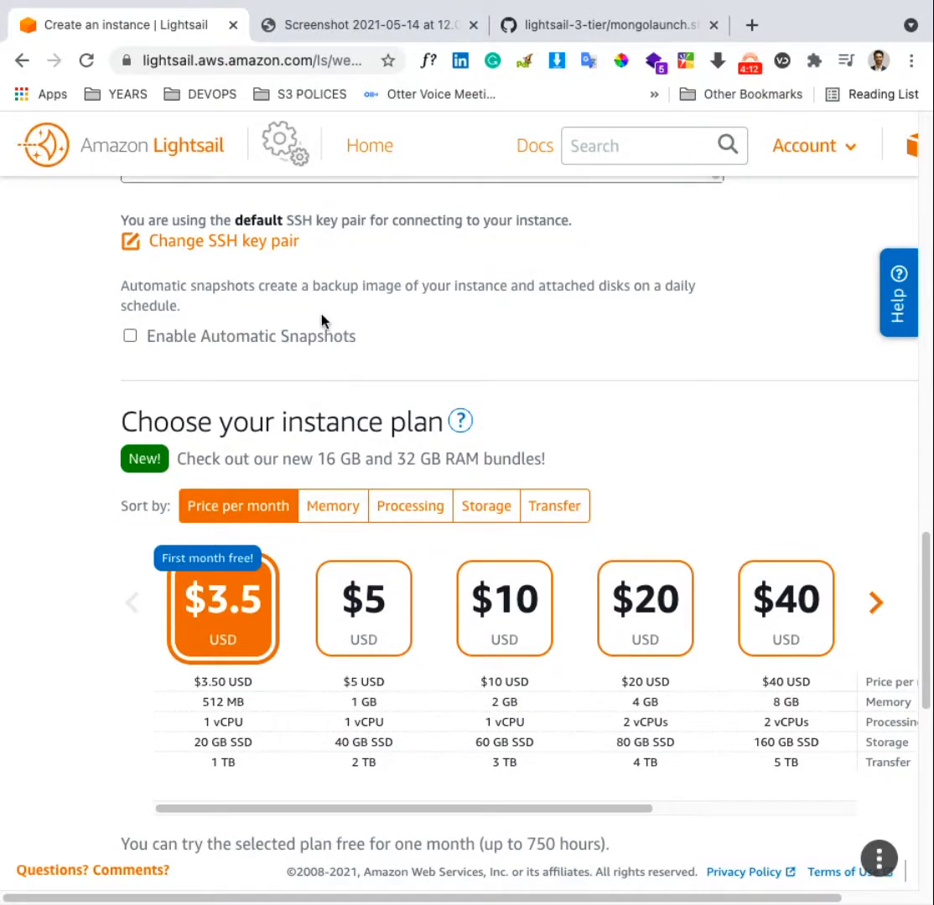
{"action": "scroll", "coordinate": [233, 247], "scroll_direction": "up", "scroll_amount": 1}
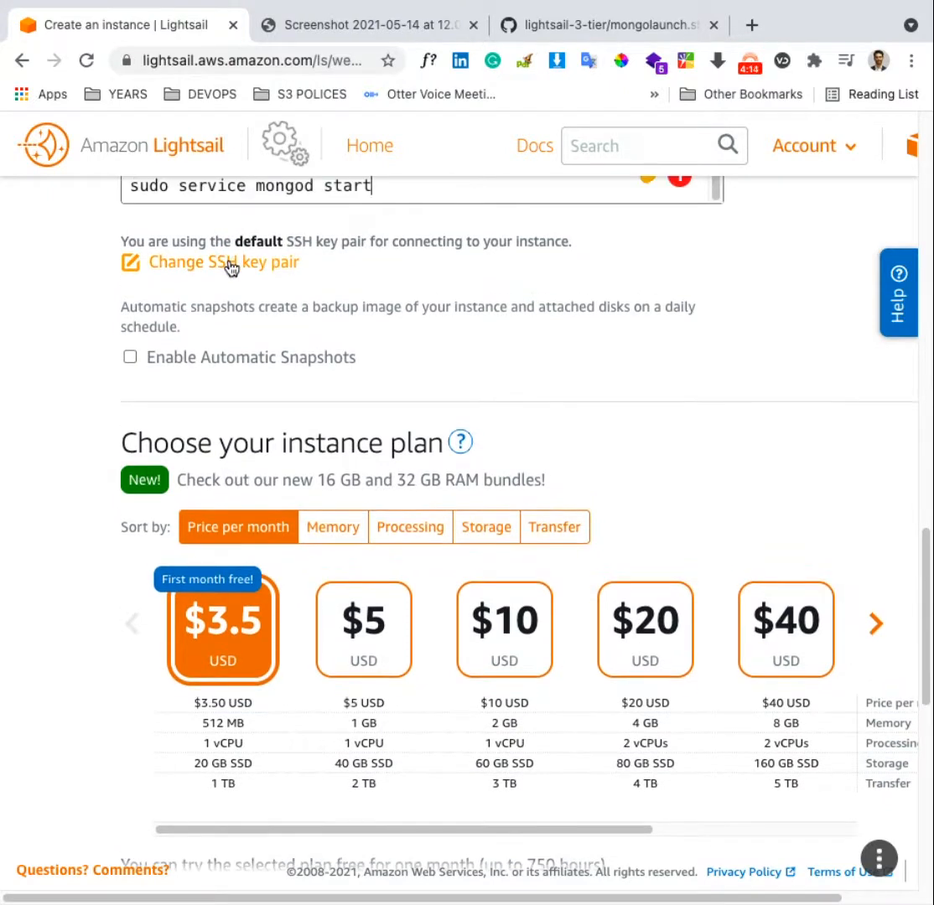
{"action": "left_click", "coordinate": [228, 263]}
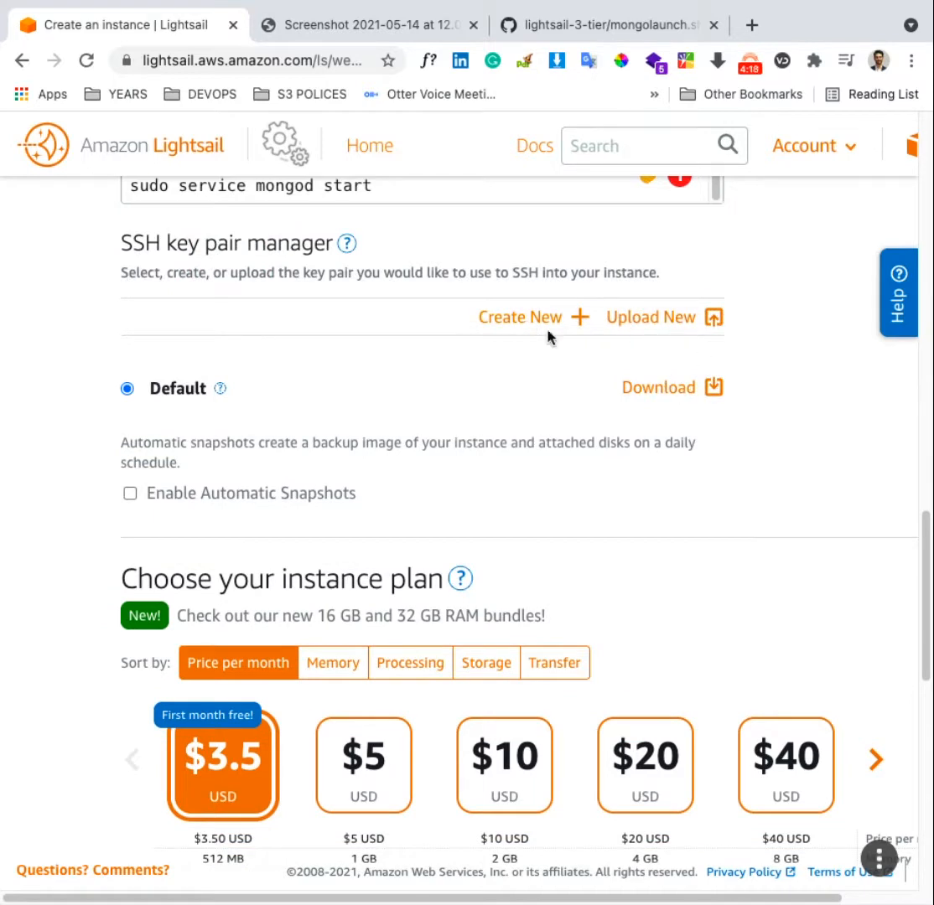
{"action": "left_click", "coordinate": [704, 391]}
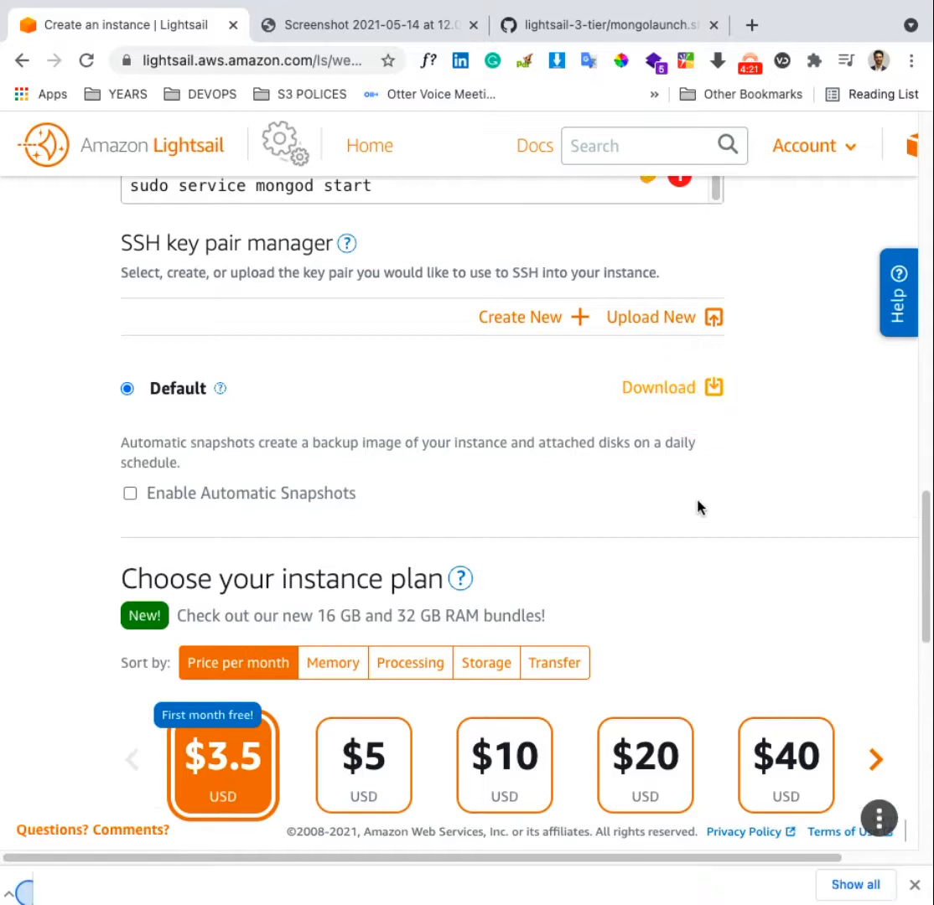
Examine the instance plans' prices and specifications and reread the pasted launch script.
{"action": "scroll", "coordinate": [522, 534], "scroll_direction": "down", "scroll_amount": 3}
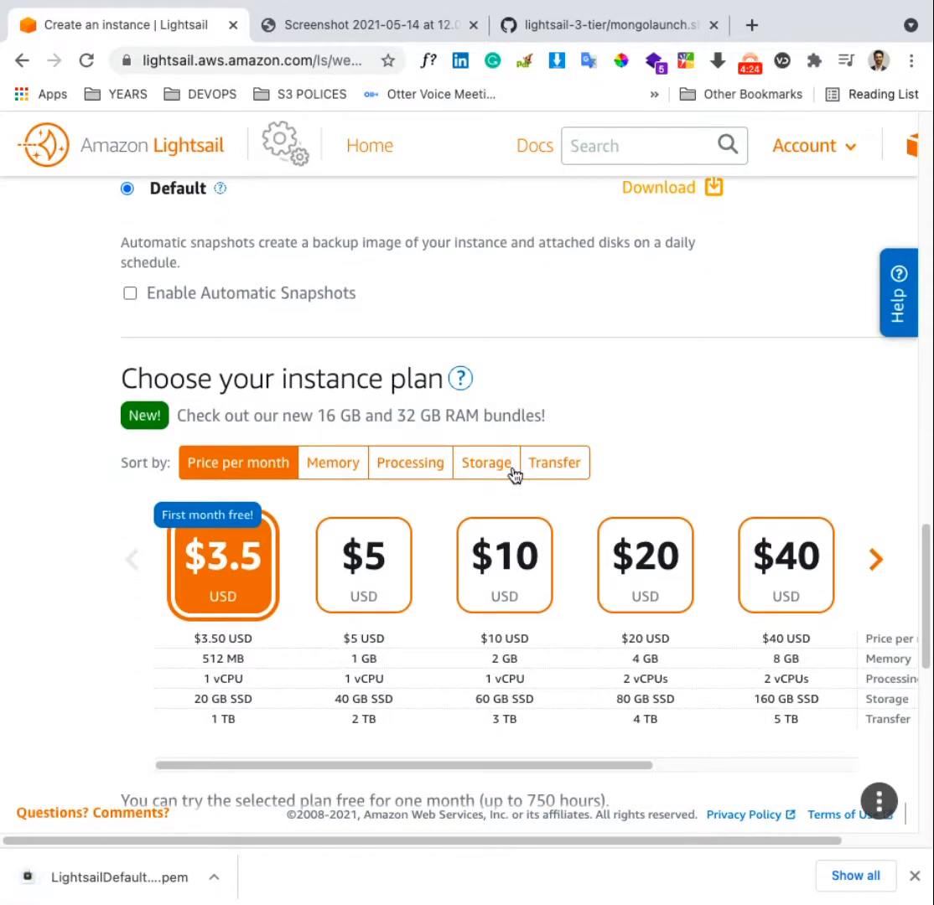
{"action": "scroll", "coordinate": [559, 424], "scroll_direction": "down", "scroll_amount": 3}
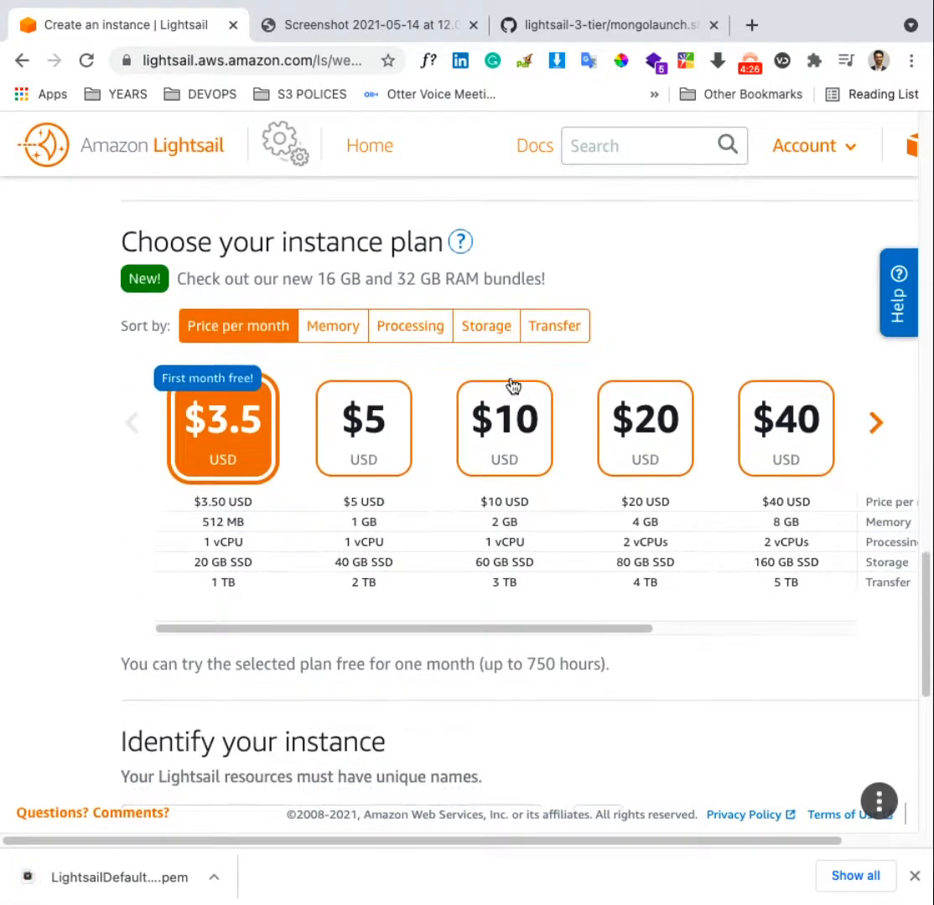
{"action": "scroll", "coordinate": [512, 385], "scroll_direction": "down", "scroll_amount": 1}
{"action": "scroll", "coordinate": [513, 385], "scroll_direction": "up", "scroll_amount": 2}
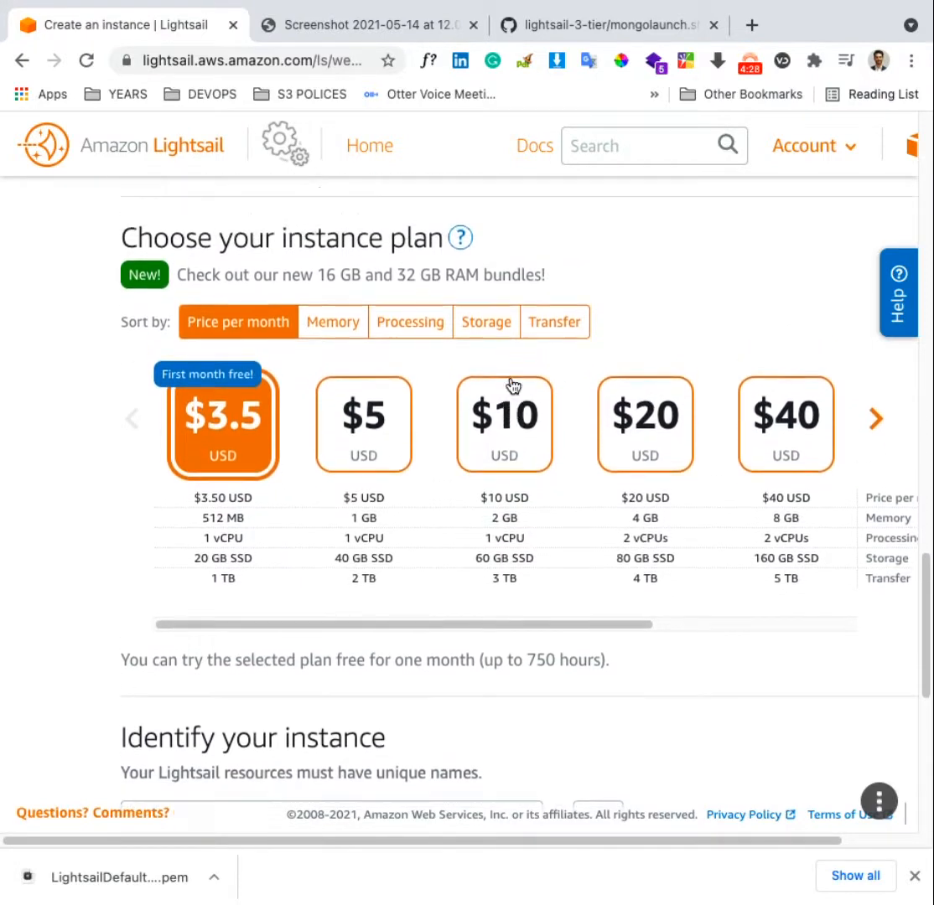
{"action": "scroll", "coordinate": [512, 386], "scroll_direction": "down", "scroll_amount": 1}
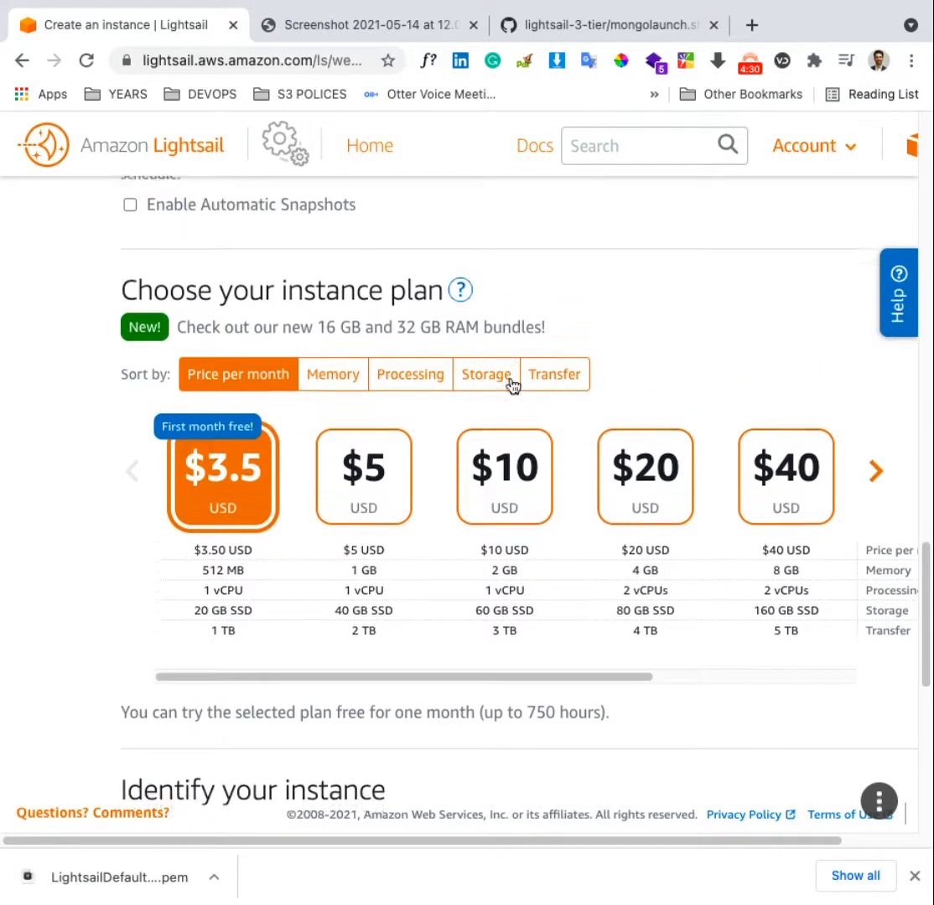
{"action": "scroll", "coordinate": [513, 385], "scroll_direction": "down", "scroll_amount": 1}
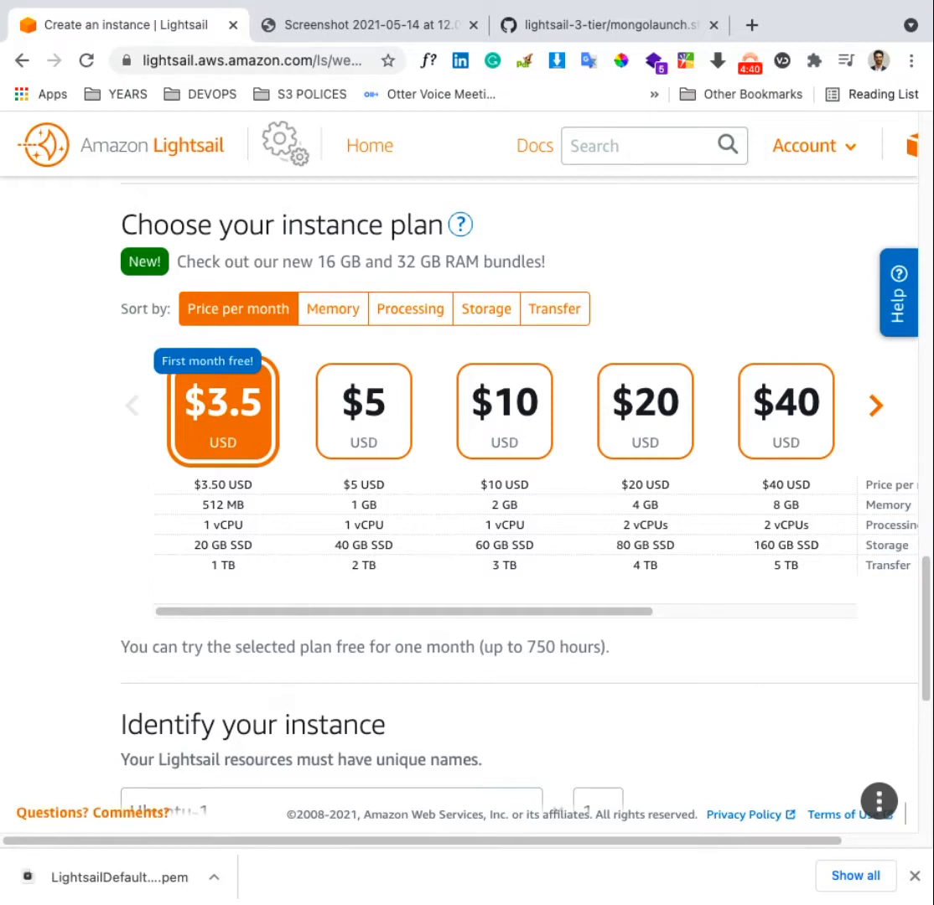
{"action": "scroll", "coordinate": [347, 309], "scroll_direction": "up", "scroll_amount": 10}
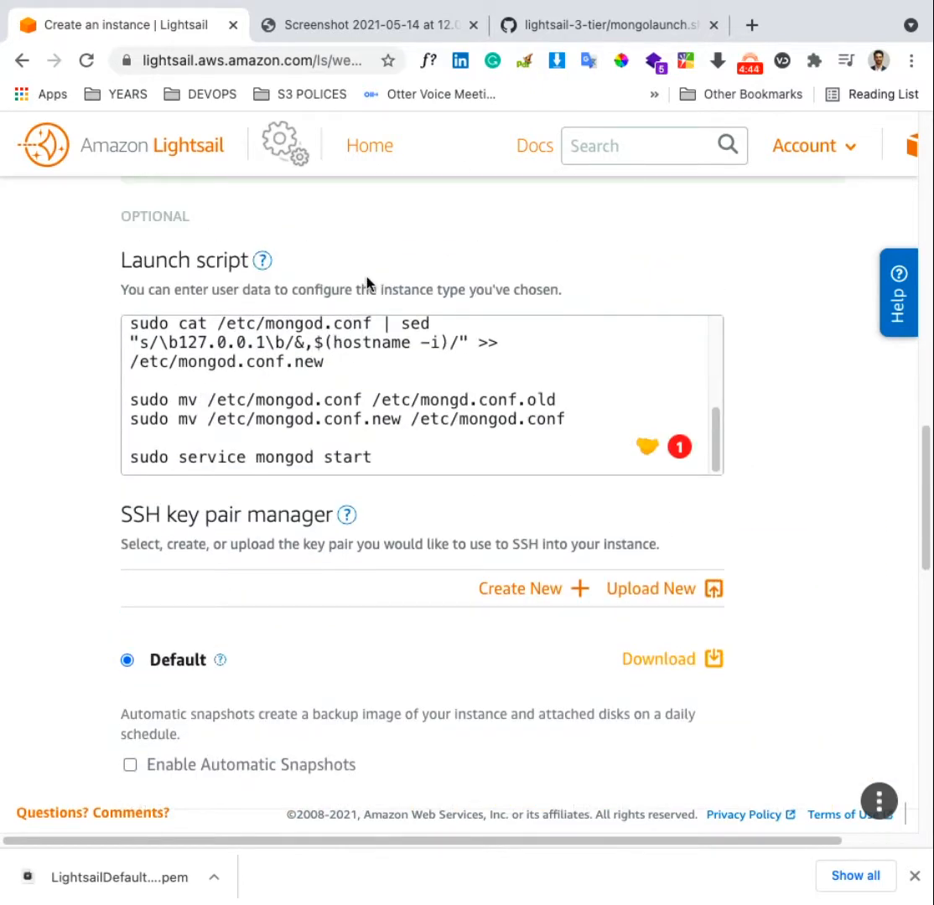
{"action": "scroll", "coordinate": [242, 301], "scroll_direction": "up", "scroll_amount": 1}
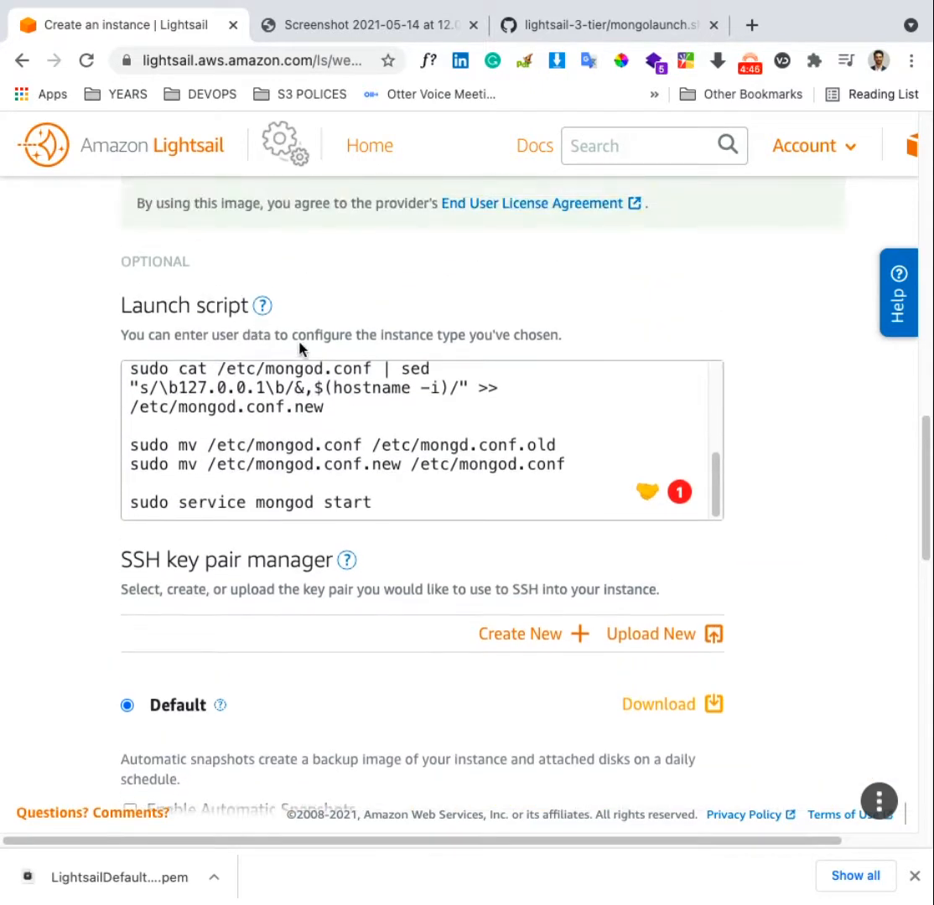
{"action": "scroll", "coordinate": [300, 347], "scroll_direction": "down", "scroll_amount": 1}
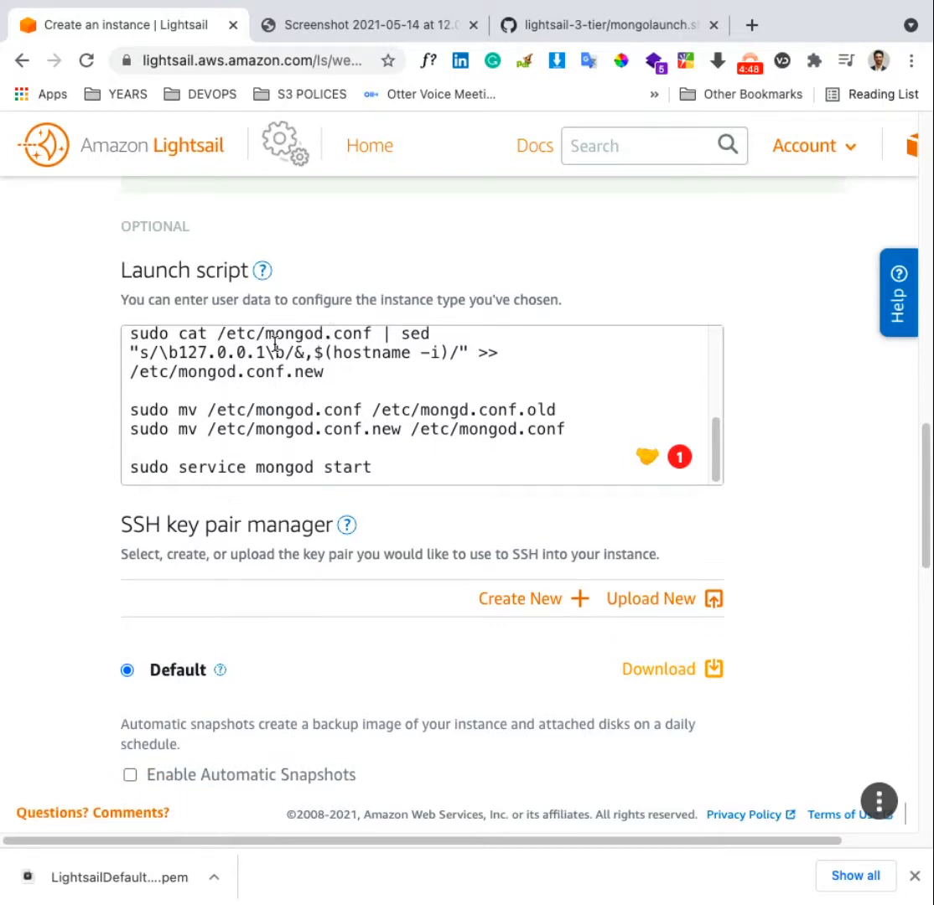
{"action": "scroll", "coordinate": [319, 396], "scroll_direction": "up", "scroll_amount": 5}
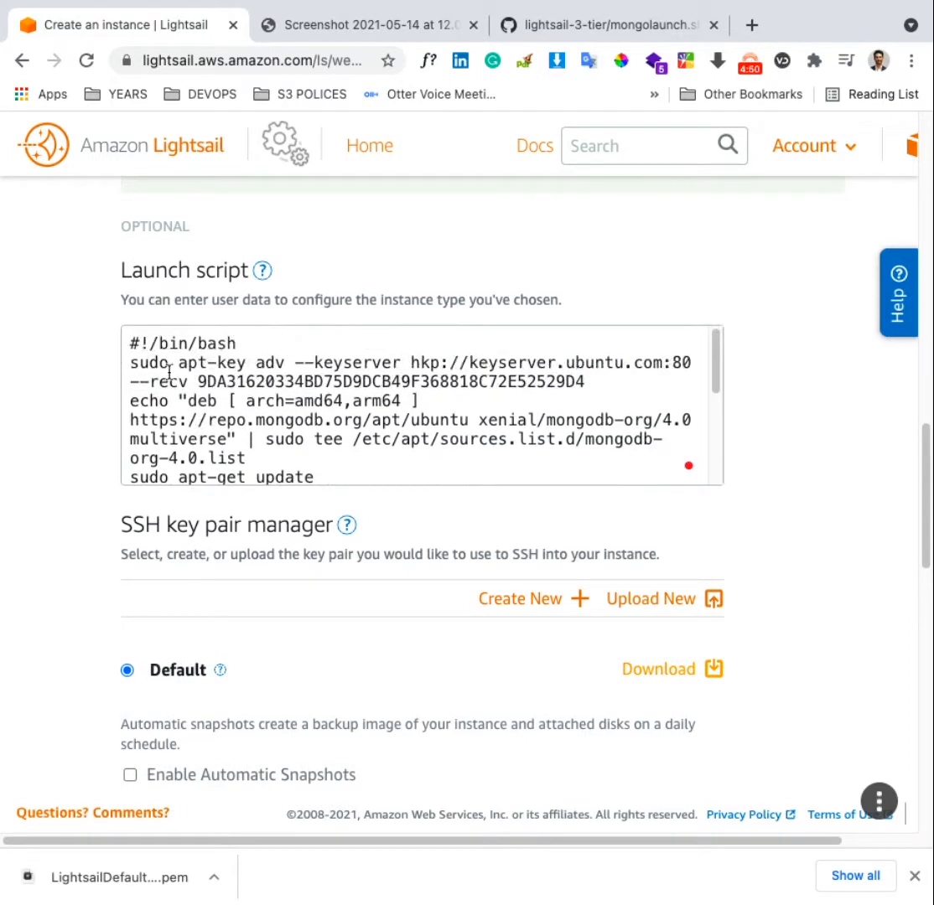
{"action": "scroll", "coordinate": [433, 530], "scroll_direction": "down", "scroll_amount": 3}
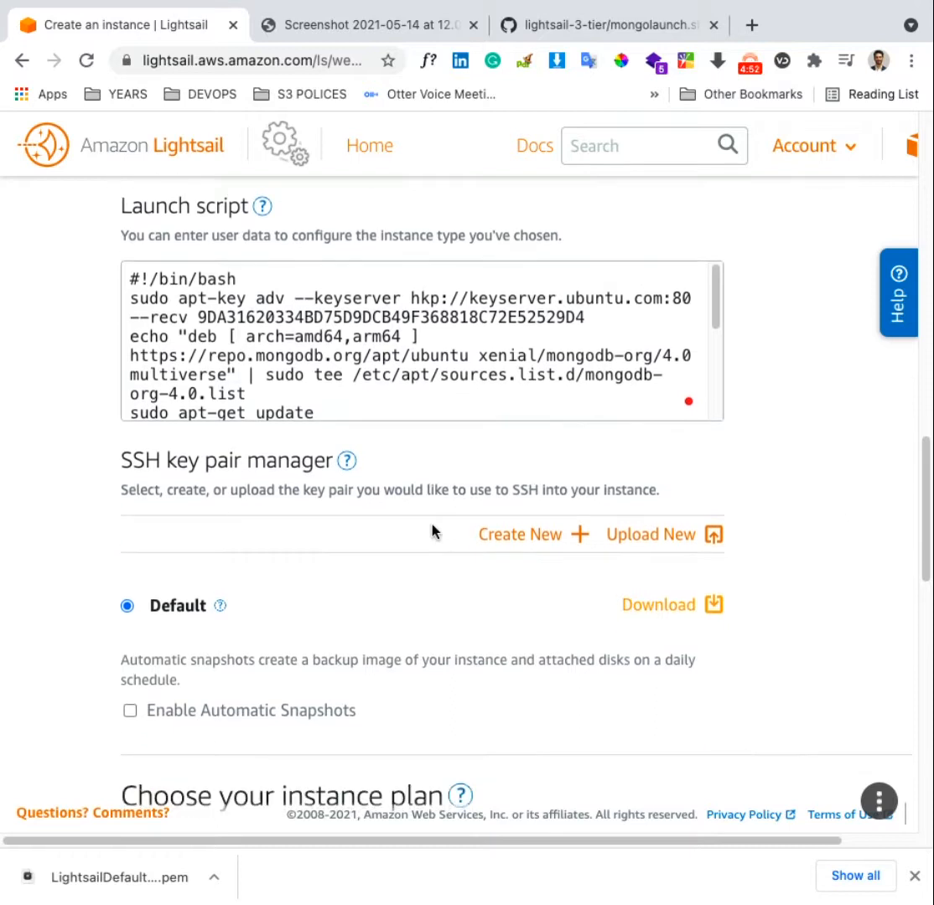
{"action": "scroll", "coordinate": [434, 531], "scroll_direction": "down", "scroll_amount": 5}
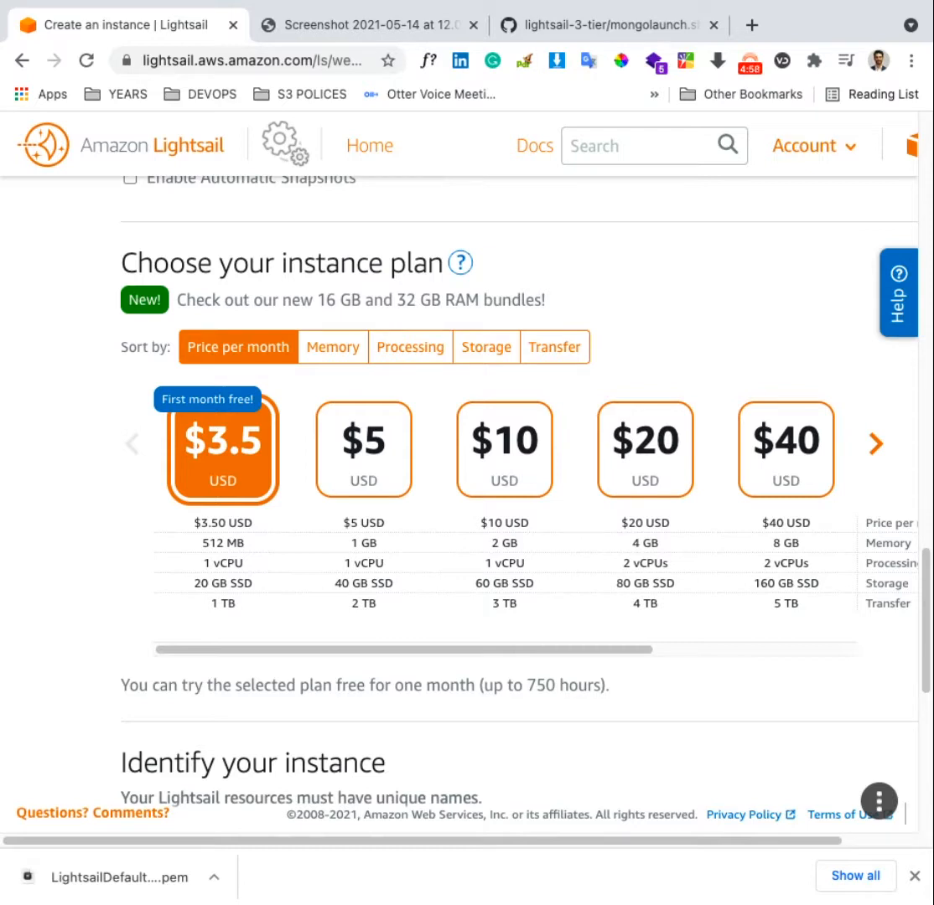
{"action": "scroll", "coordinate": [192, 519], "scroll_direction": "down", "scroll_amount": 1}
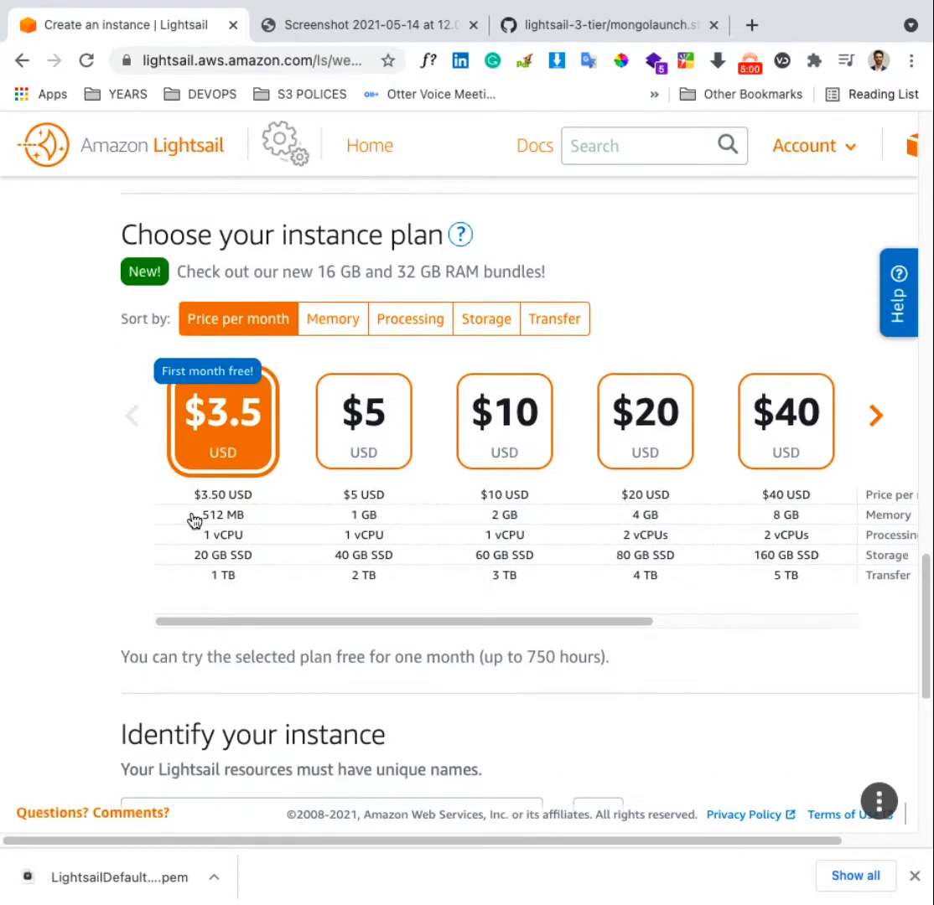
{"action": "scroll", "coordinate": [192, 519], "scroll_direction": "down", "scroll_amount": 1}
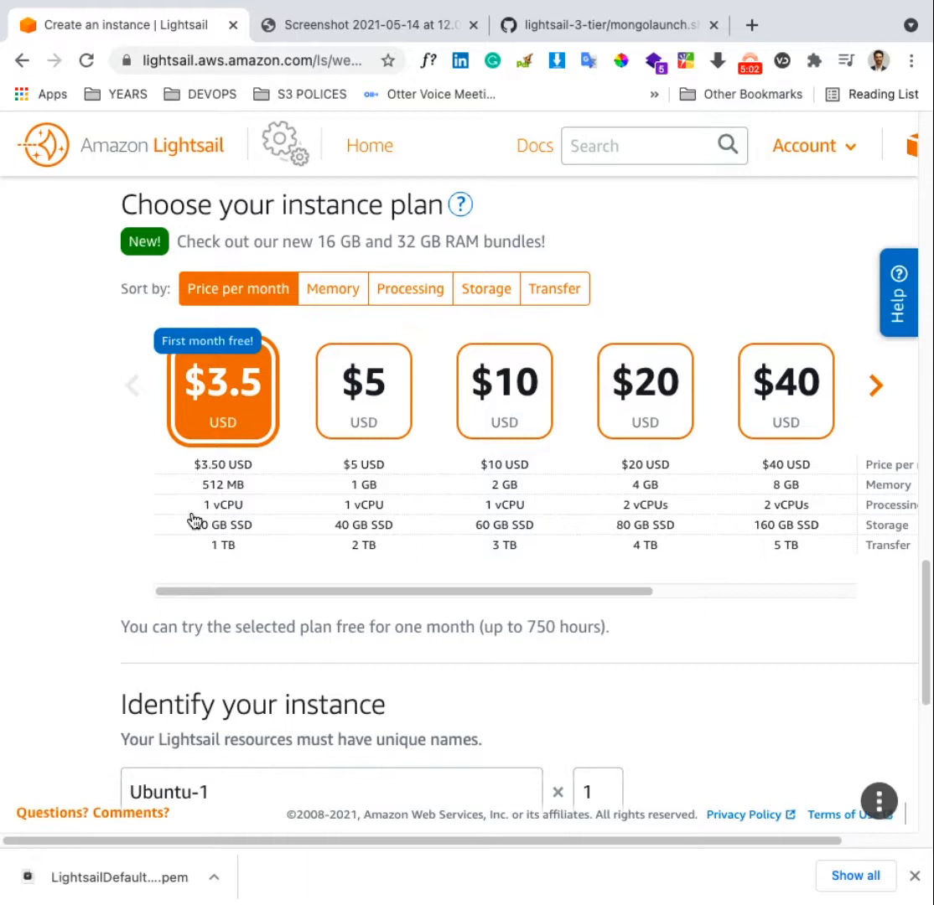
{"action": "scroll", "coordinate": [192, 519], "scroll_direction": "down", "scroll_amount": 1}
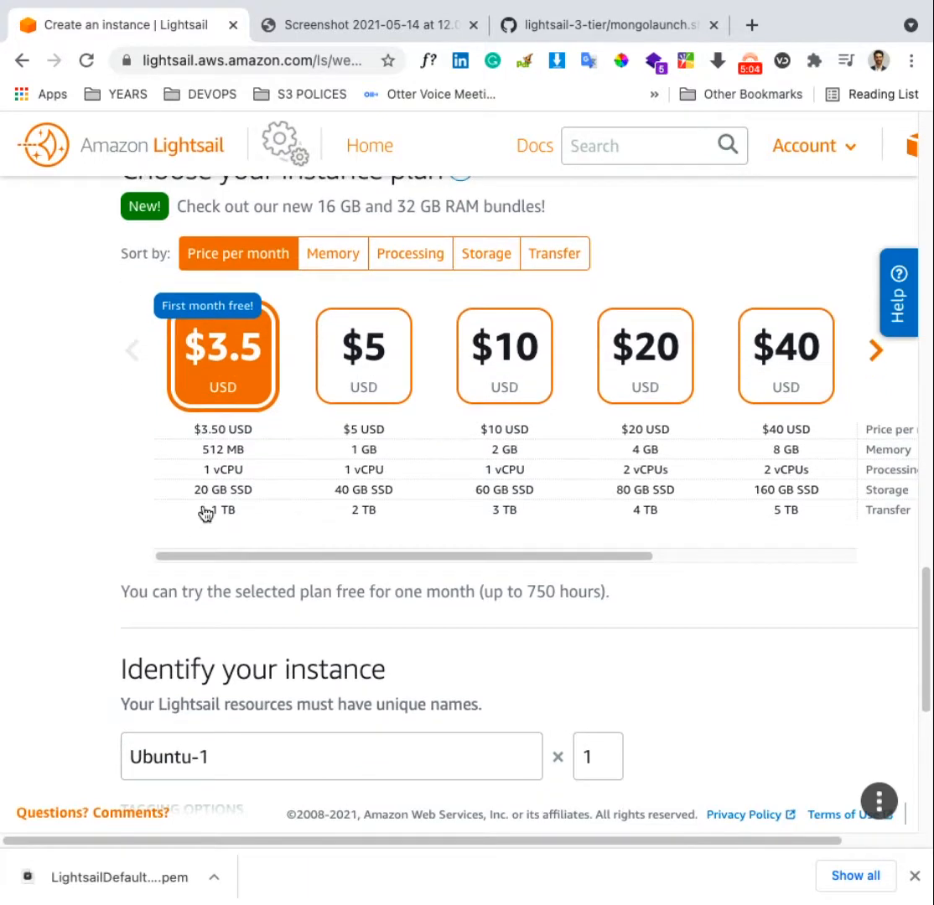
{"action": "scroll", "coordinate": [422, 443], "scroll_direction": "up", "scroll_amount": 1}
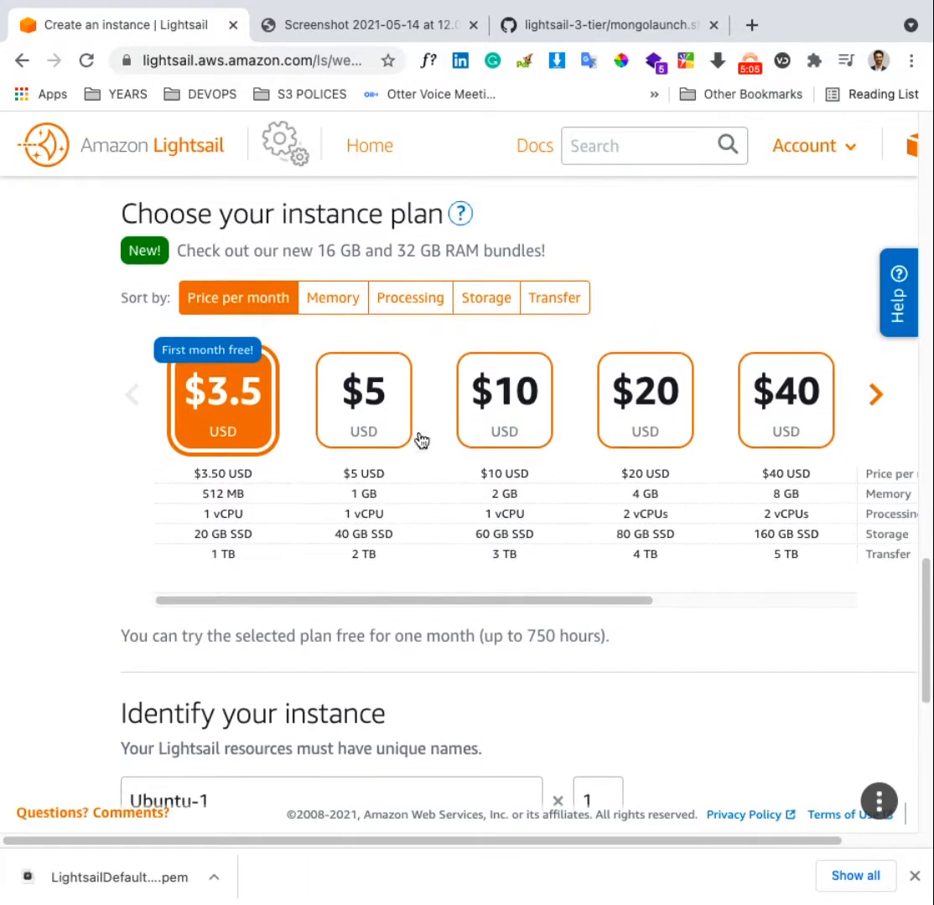
Compare the plans sorted by memory, restore sorting by price per month, and select the $10 USD plan.
{"action": "left_click", "coordinate": [327, 300]}
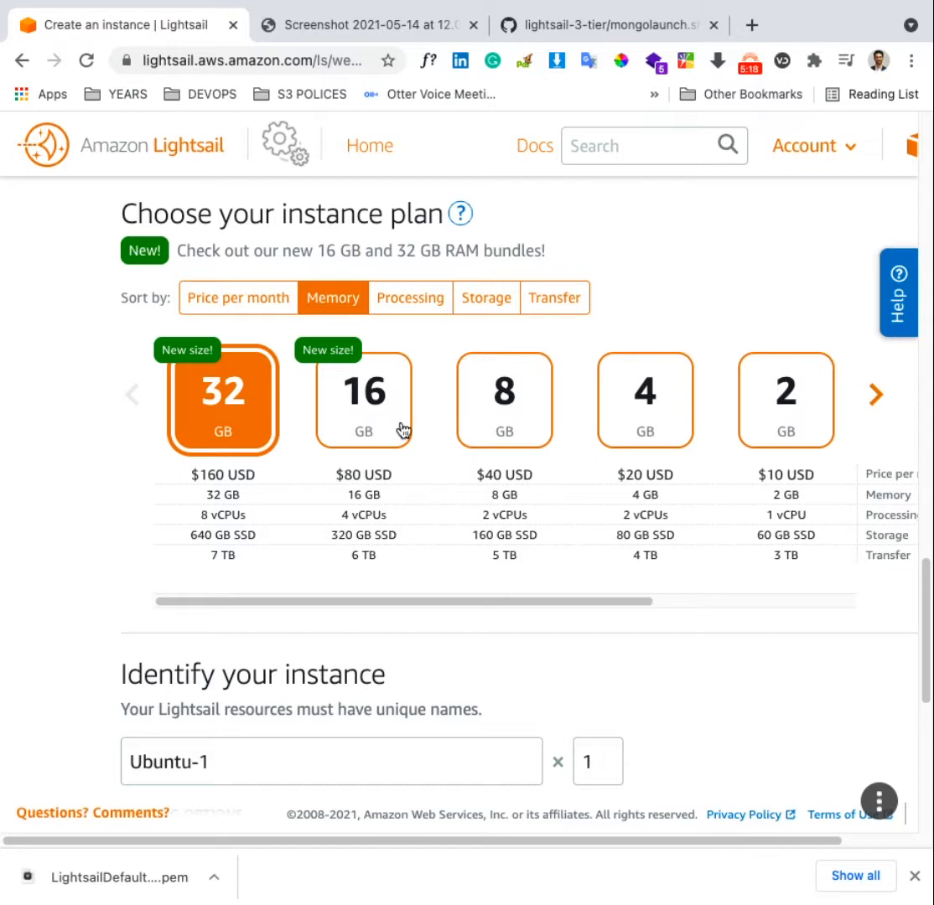
{"action": "left_click", "coordinate": [250, 297]}
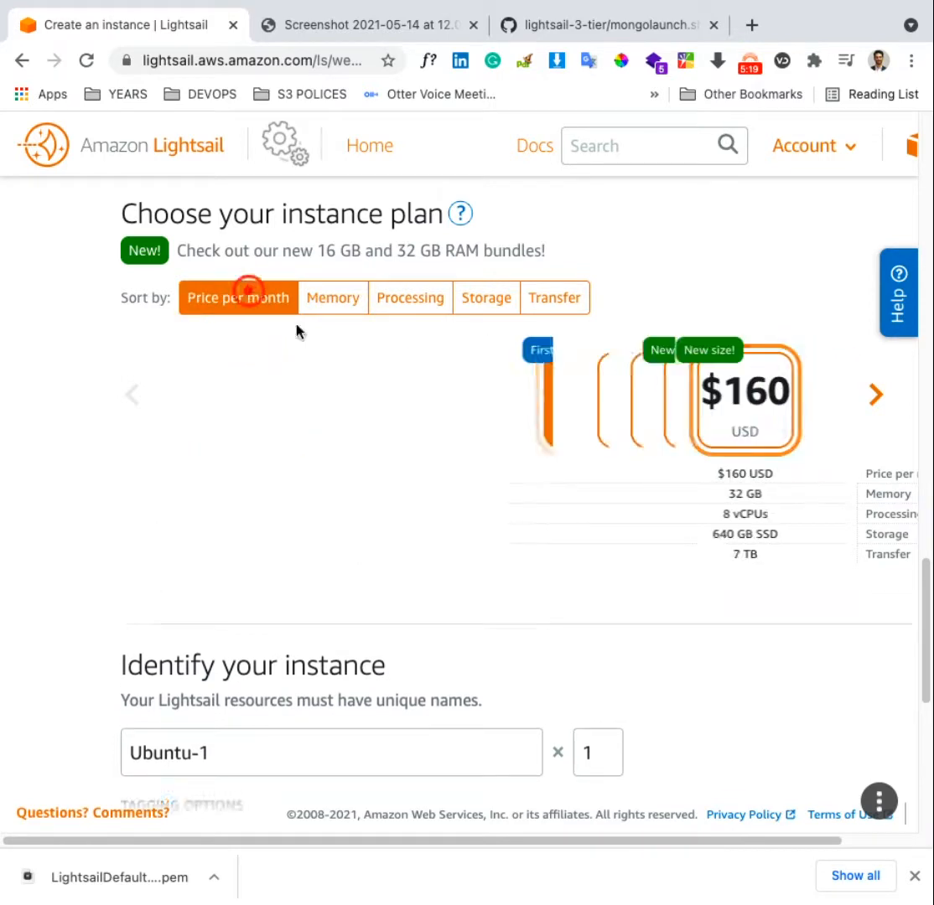
{"action": "scroll", "coordinate": [499, 419], "scroll_direction": "down", "scroll_amount": 1}
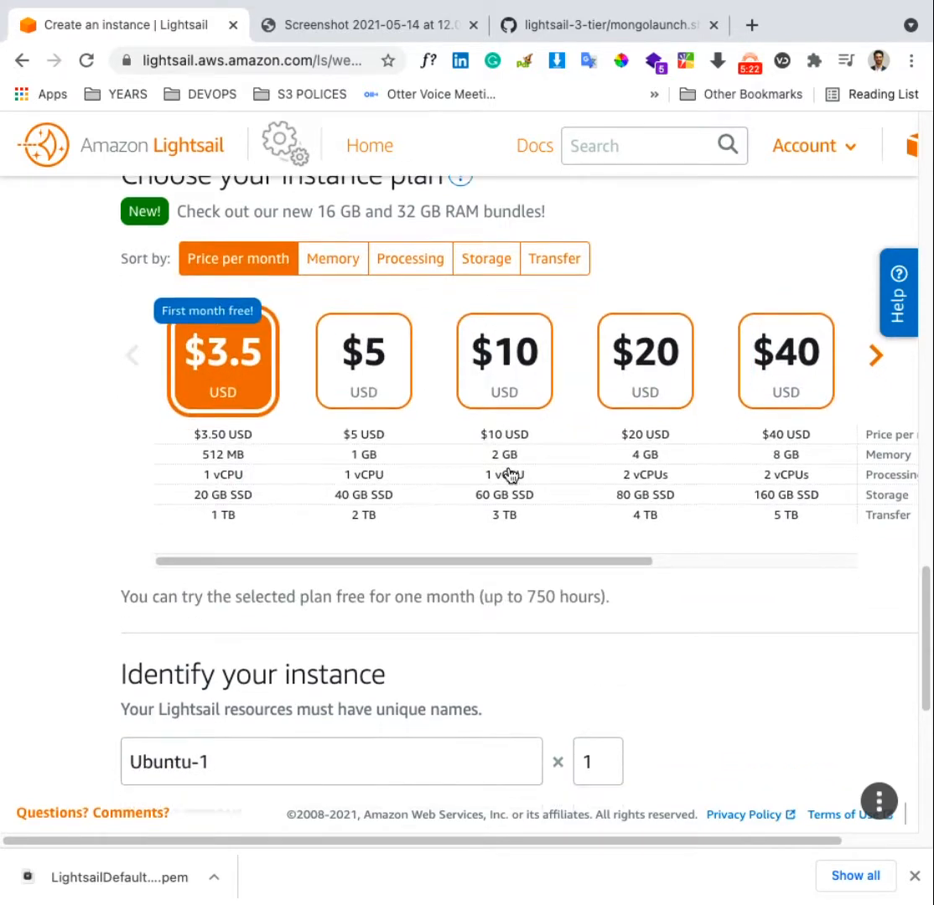
{"action": "left_click", "coordinate": [499, 409]}
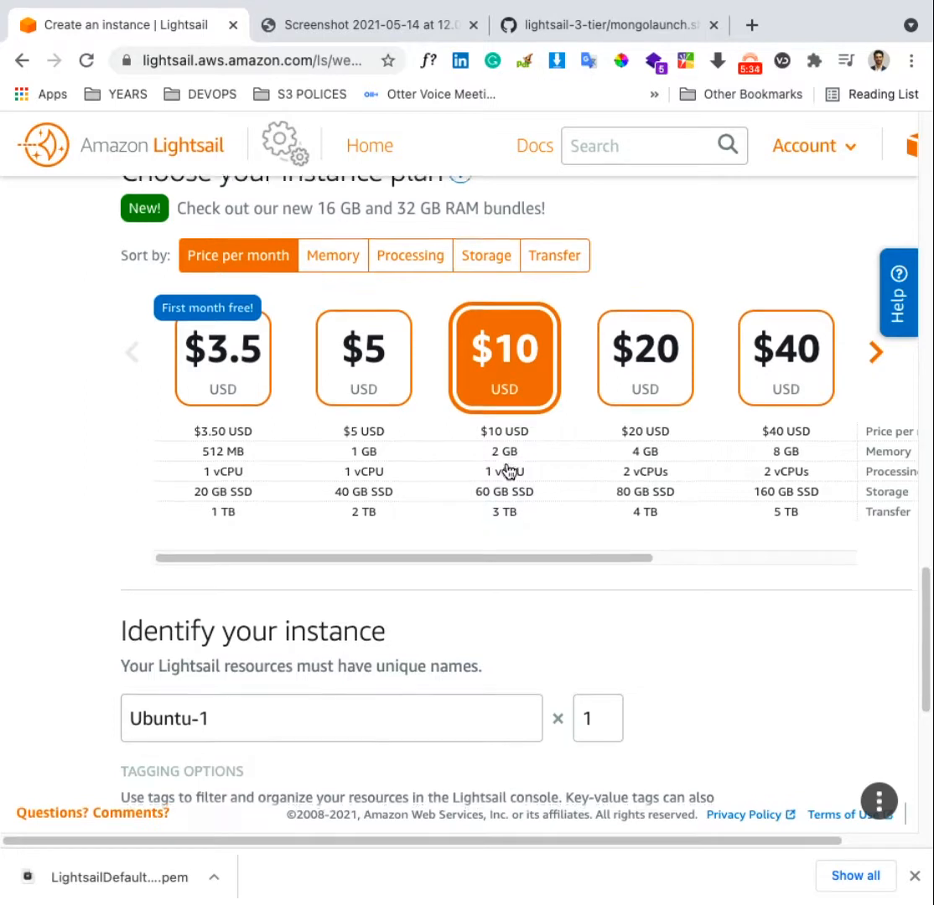
Examine the instance naming and tagging options through to the end of the creation form.
{"action": "scroll", "coordinate": [507, 471], "scroll_direction": "down", "scroll_amount": 1}
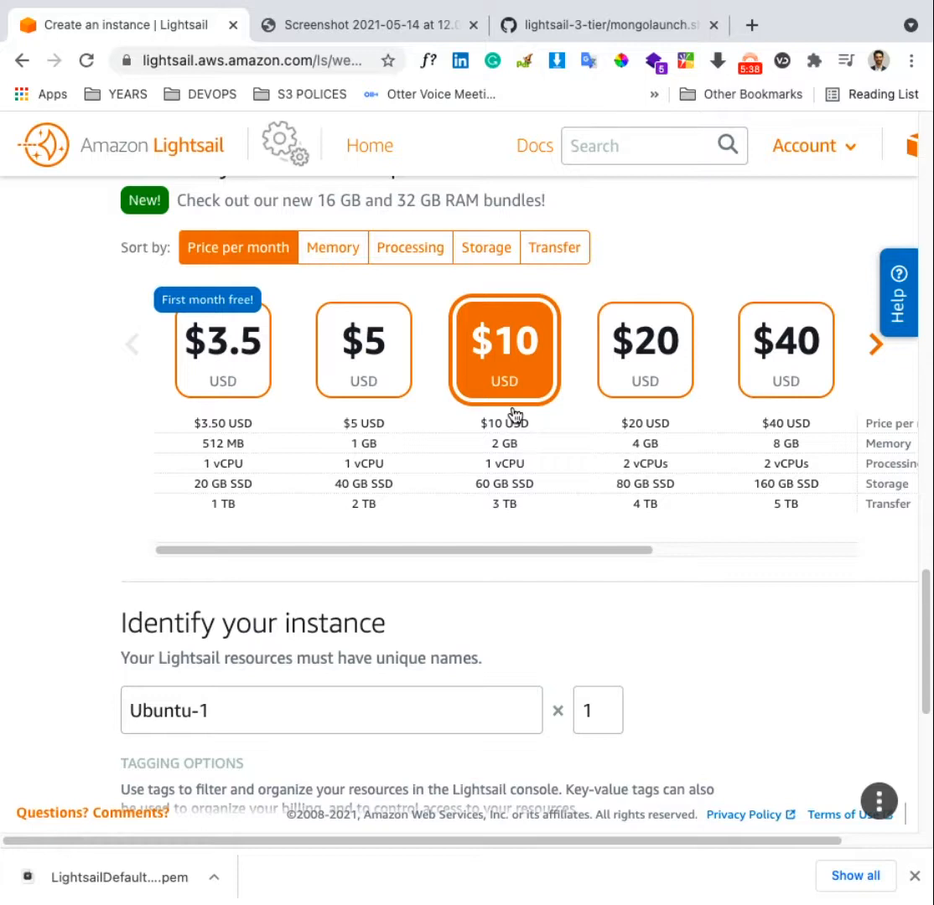
{"action": "scroll", "coordinate": [515, 415], "scroll_direction": "down", "scroll_amount": 3}
{"action": "scroll", "coordinate": [514, 415], "scroll_direction": "down", "scroll_amount": 3}
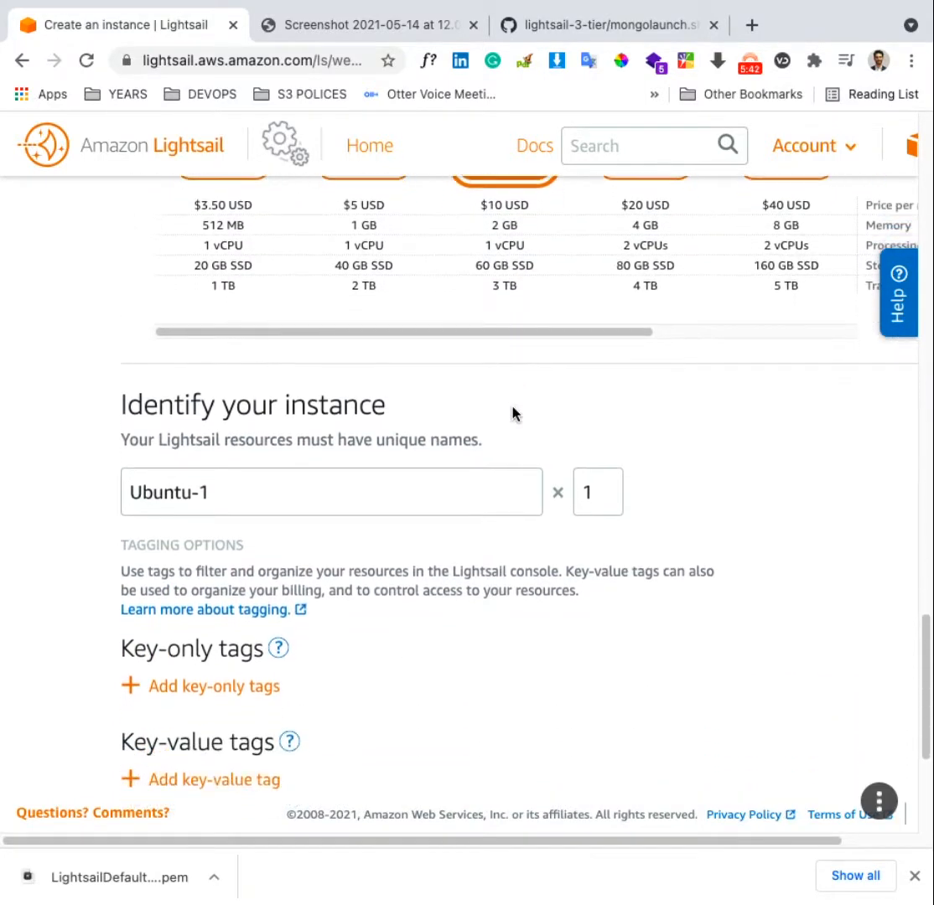
{"action": "scroll", "coordinate": [515, 417], "scroll_direction": "down", "scroll_amount": 1}
{"action": "scroll", "coordinate": [490, 463], "scroll_direction": "down", "scroll_amount": 1}
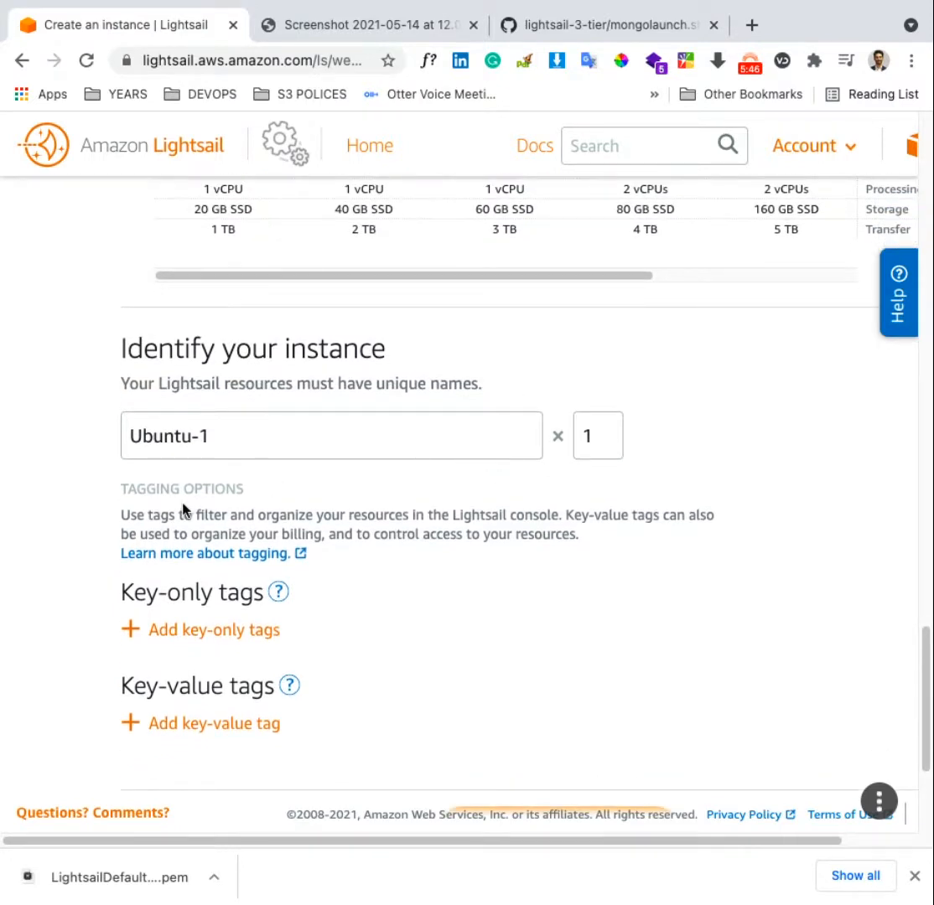
{"action": "scroll", "coordinate": [350, 522], "scroll_direction": "down", "scroll_amount": 1}
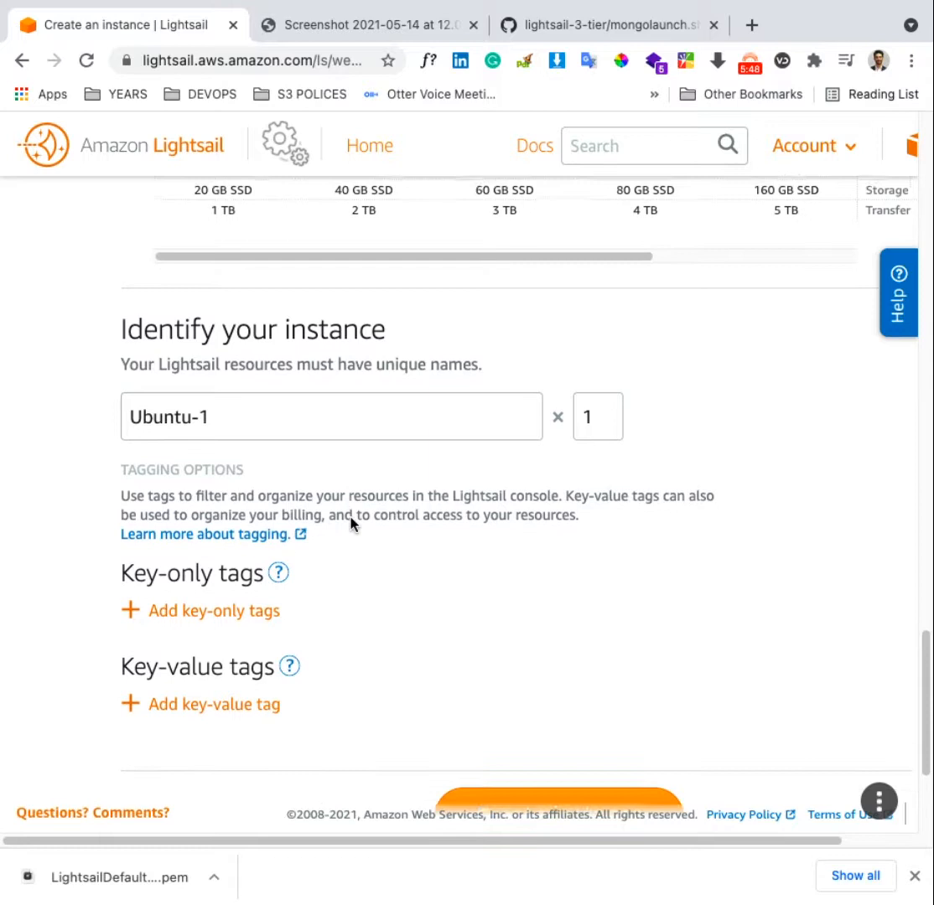
{"action": "scroll", "coordinate": [351, 521], "scroll_direction": "down", "scroll_amount": 1}
{"action": "double_click", "coordinate": [288, 403]}
{"action": "left_click", "coordinate": [371, 509]}
{"action": "scroll", "coordinate": [374, 516], "scroll_direction": "down", "scroll_amount": 2}
{"action": "scroll", "coordinate": [374, 516], "scroll_direction": "down", "scroll_amount": 5}
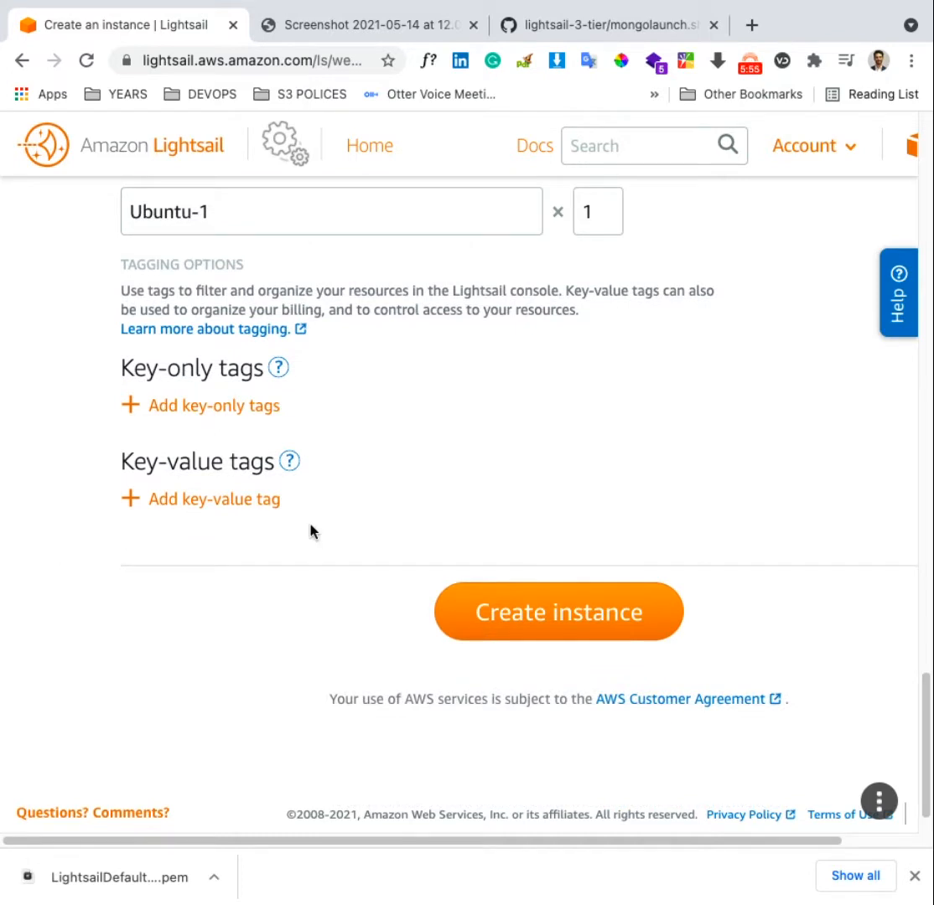
{"action": "scroll", "coordinate": [391, 540], "scroll_direction": "down", "scroll_amount": 1}
{"action": "scroll", "coordinate": [391, 540], "scroll_direction": "down", "scroll_amount": 1}
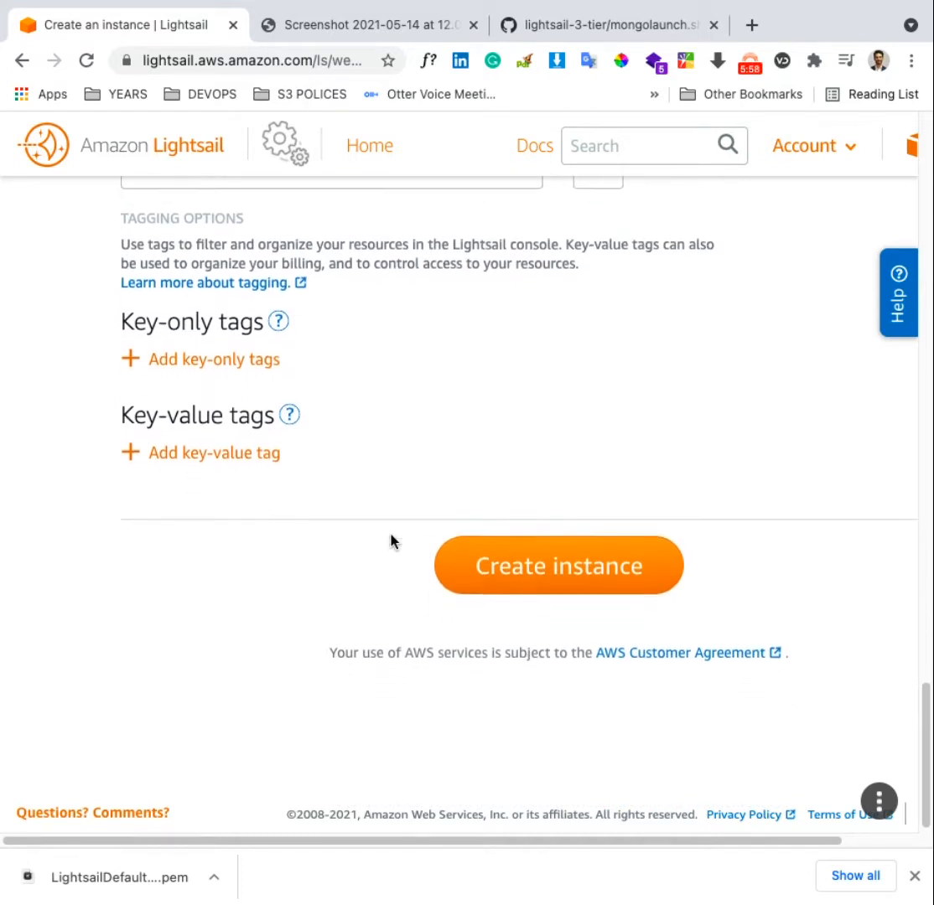
{"action": "scroll", "coordinate": [391, 541], "scroll_direction": "up", "scroll_amount": 4}
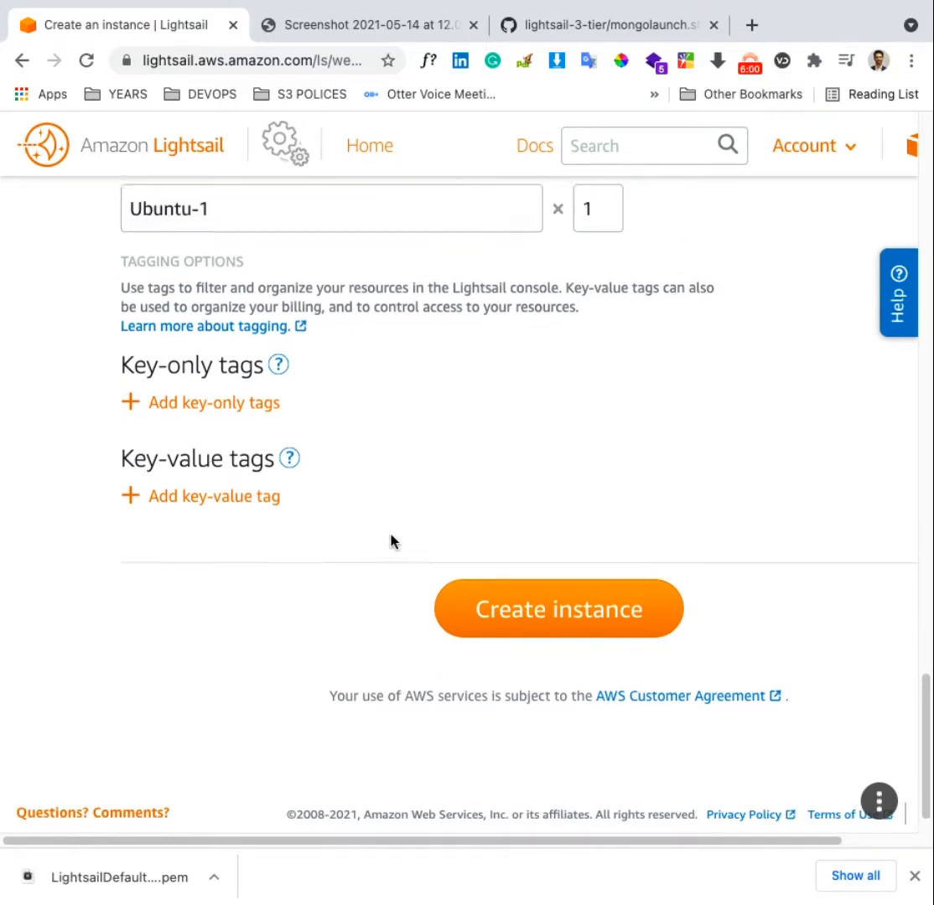
Name the instance Mongo and create it.
{"action": "triple_click", "coordinate": [224, 280]}
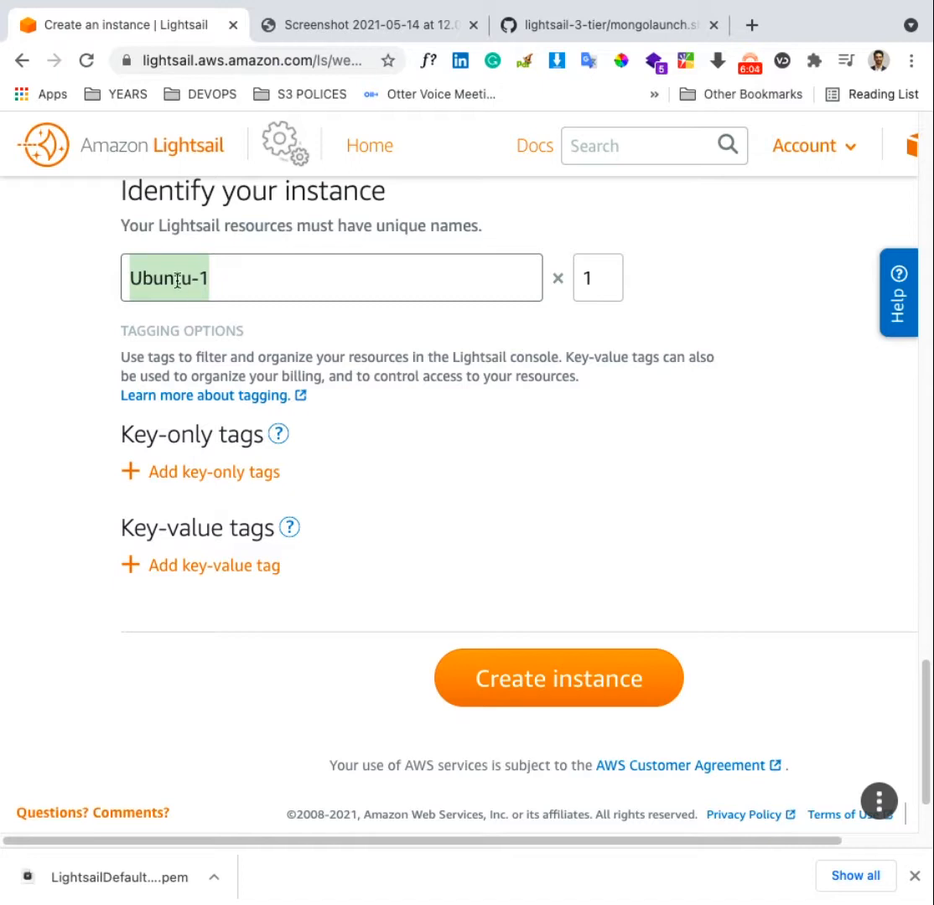
{"action": "left_click", "coordinate": [750, 67]}
{"action": "left_click", "coordinate": [517, 377]}
{"action": "type", "text": "m"}
{"action": "key", "text": "BackSpace"}
{"action": "type", "text": "M"}
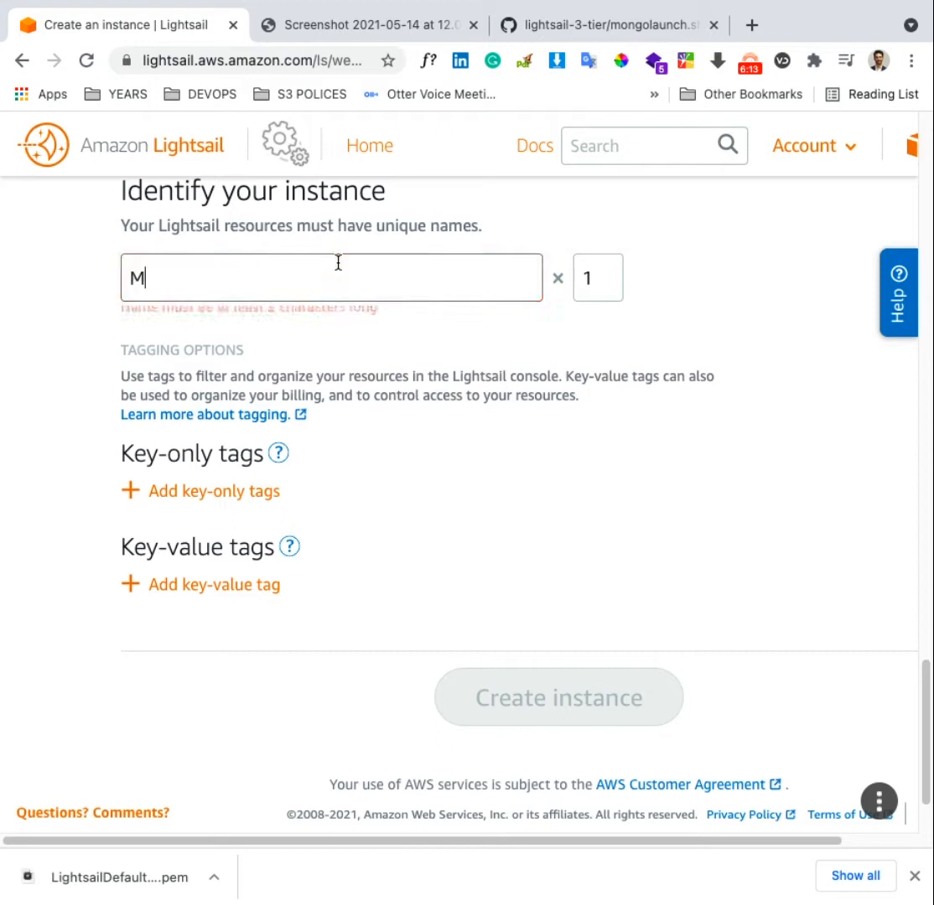
{"action": "type", "text": "ongo"}
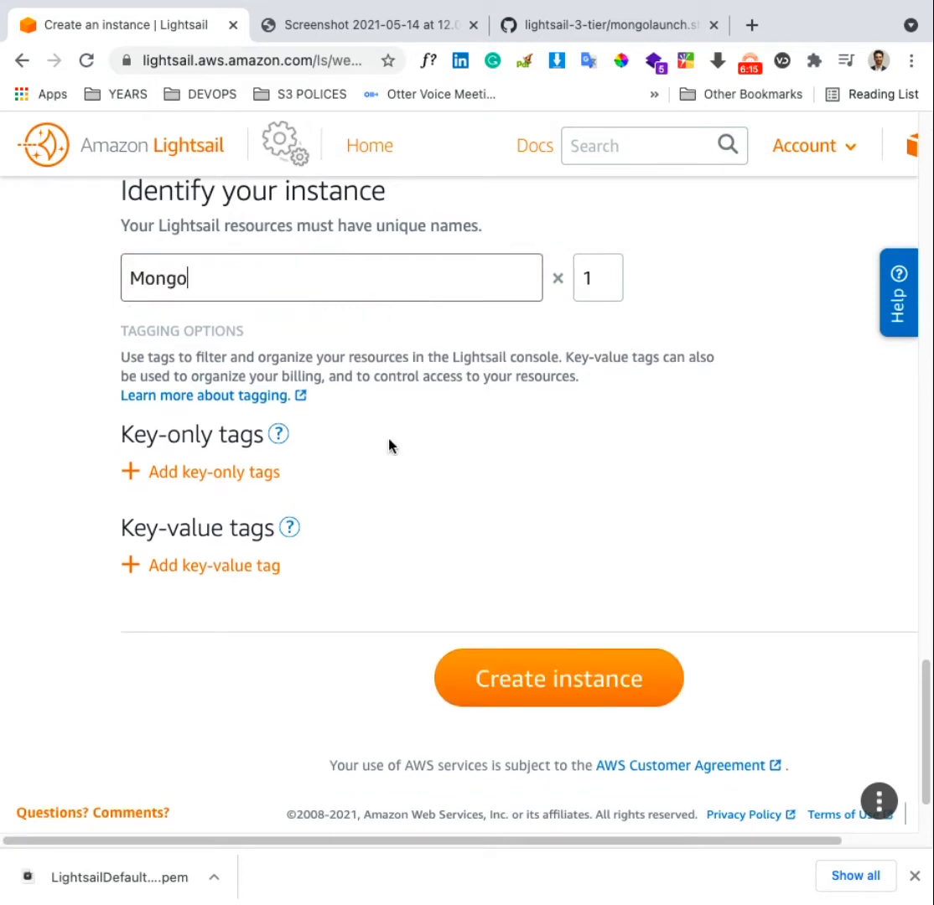
{"action": "left_click", "coordinate": [531, 668]}
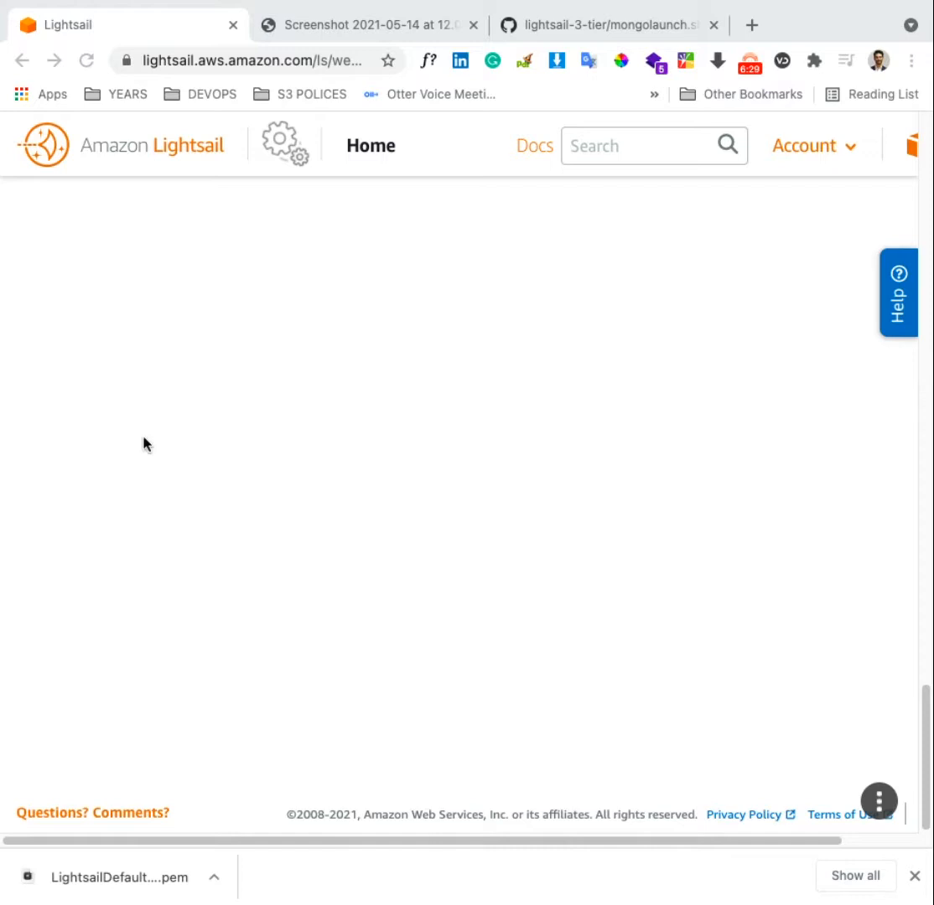
Open a browser-based SSH terminal on the new Mongo instance once it is running.
{"action": "scroll", "coordinate": [194, 442], "scroll_direction": "up", "scroll_amount": 3}
{"action": "scroll", "coordinate": [194, 442], "scroll_direction": "up", "scroll_amount": 15}
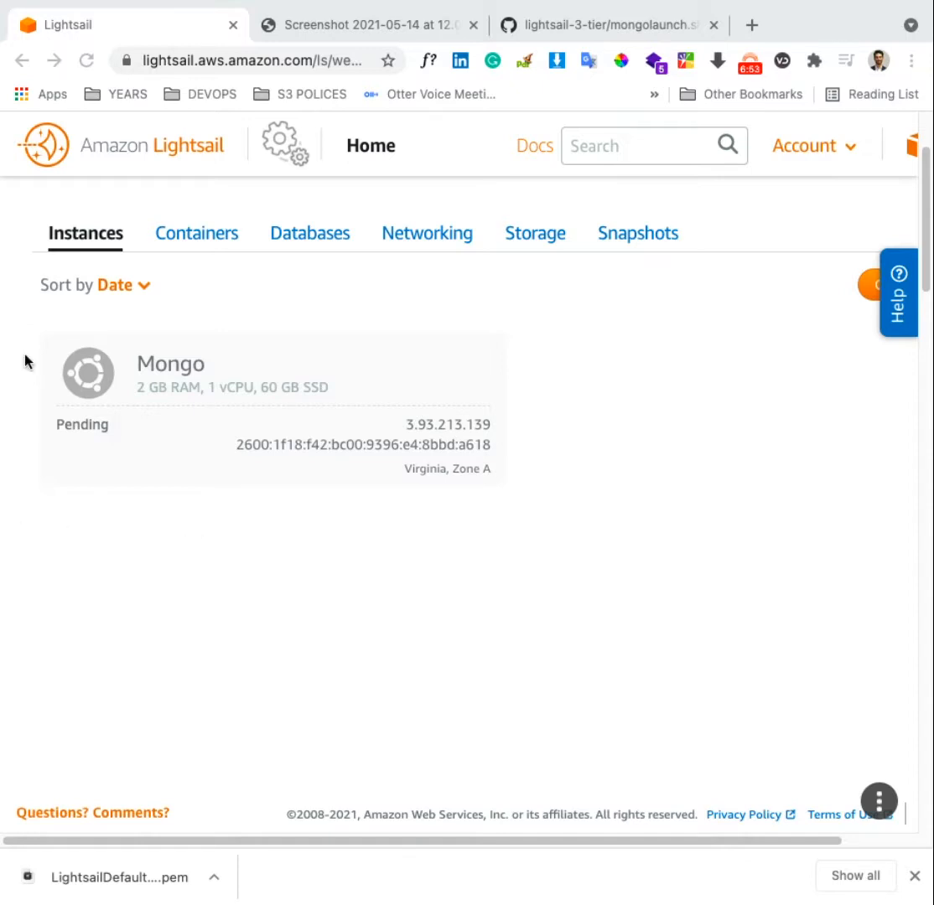
{"action": "left_click", "coordinate": [749, 72]}
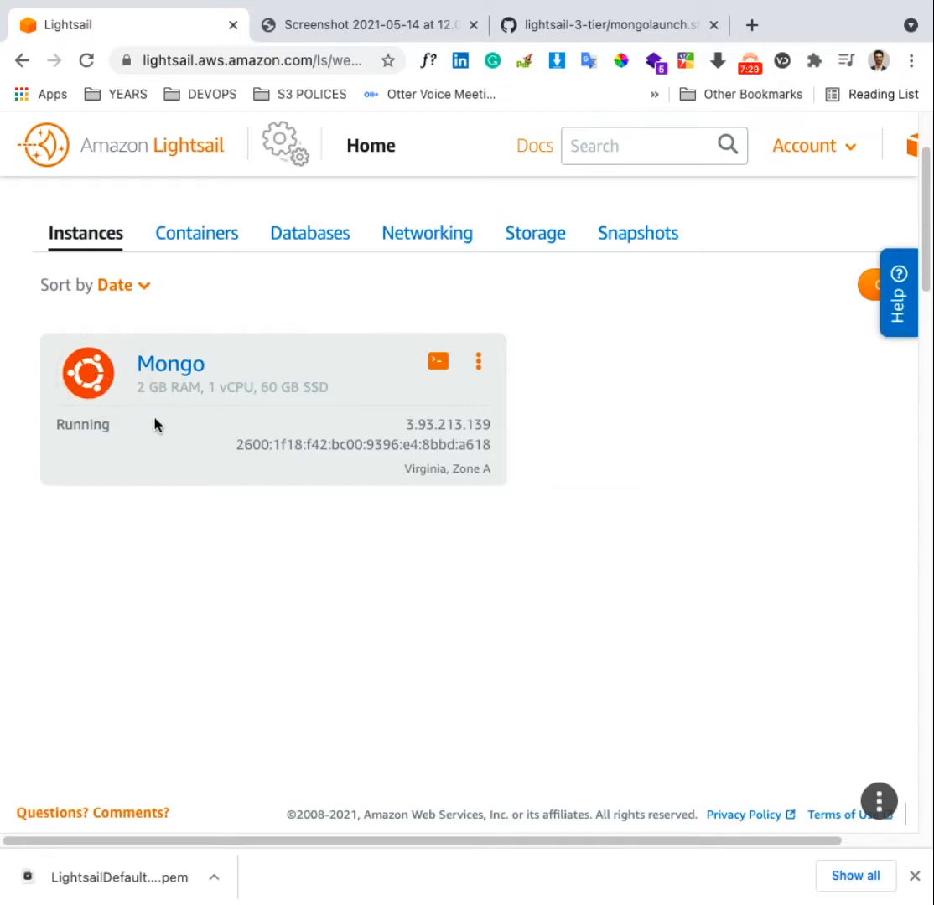
{"action": "left_click", "coordinate": [437, 362]}
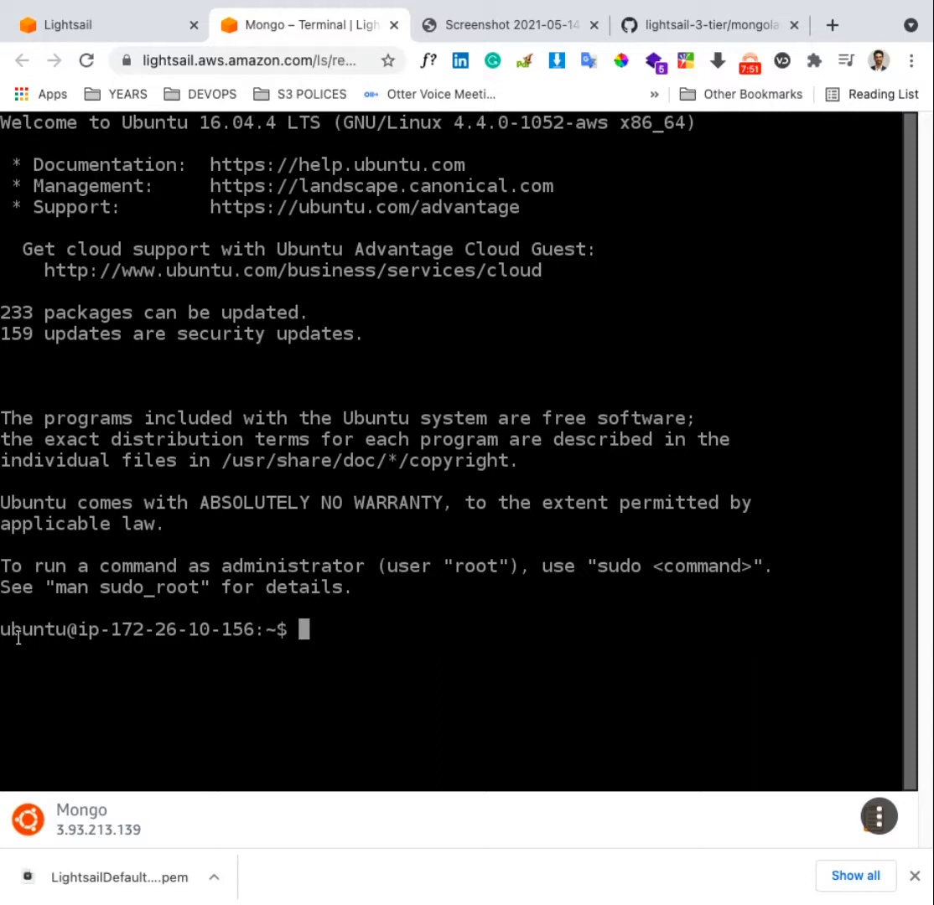
Run the mongo command in the instance's terminal to open the MongoDB shell.
{"action": "type", "text": "mong"}
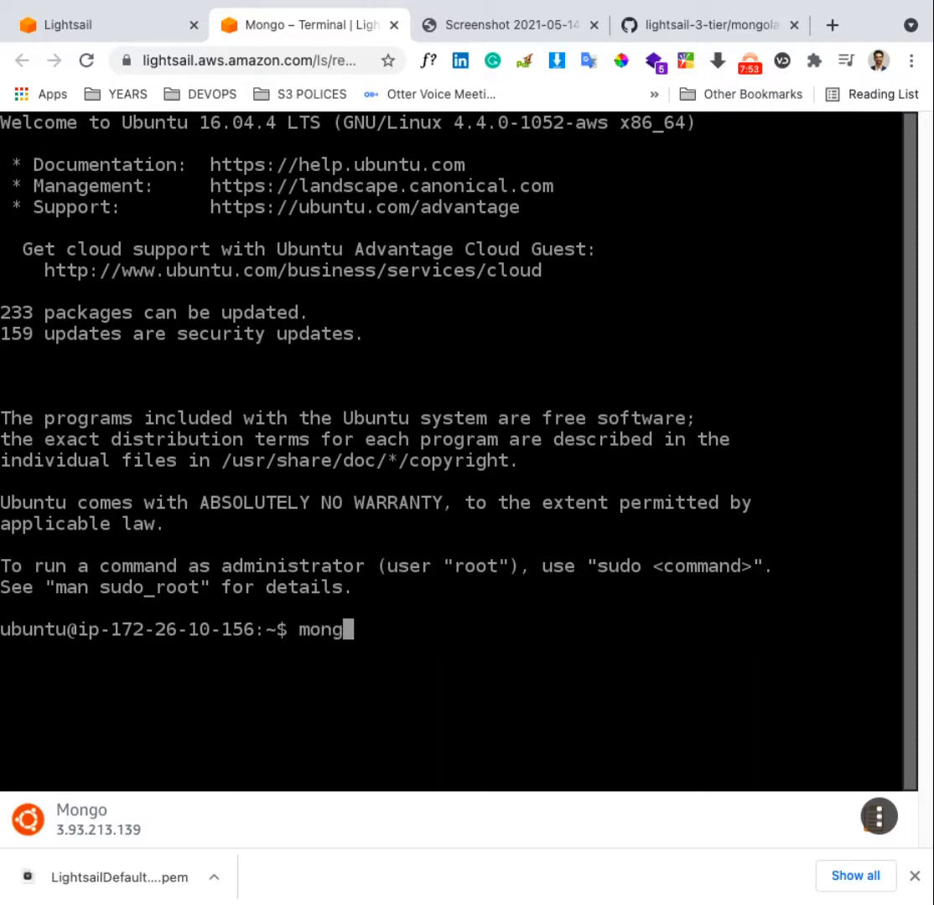
{"action": "type", "text": "o"}
{"action": "key", "text": "Return"}
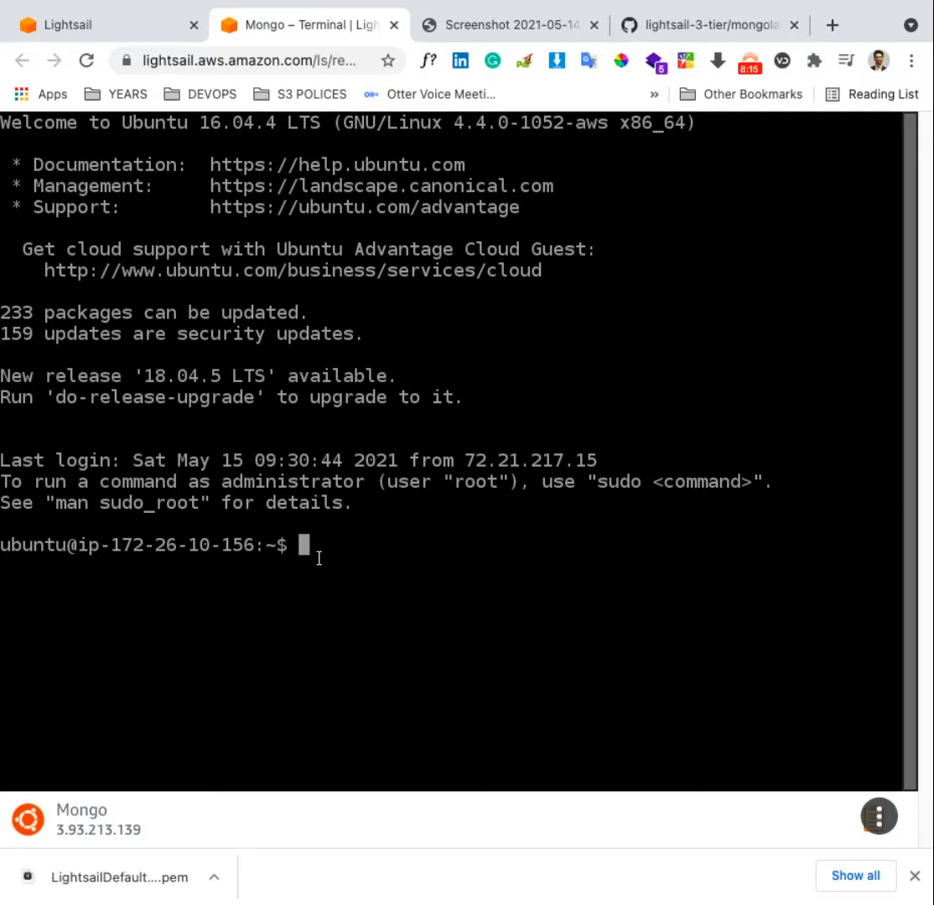
Connect to the MongoDB shell on the instance's own address by running mongo --host $(hostname -i).
{"action": "type", "text": "mongo --host"}
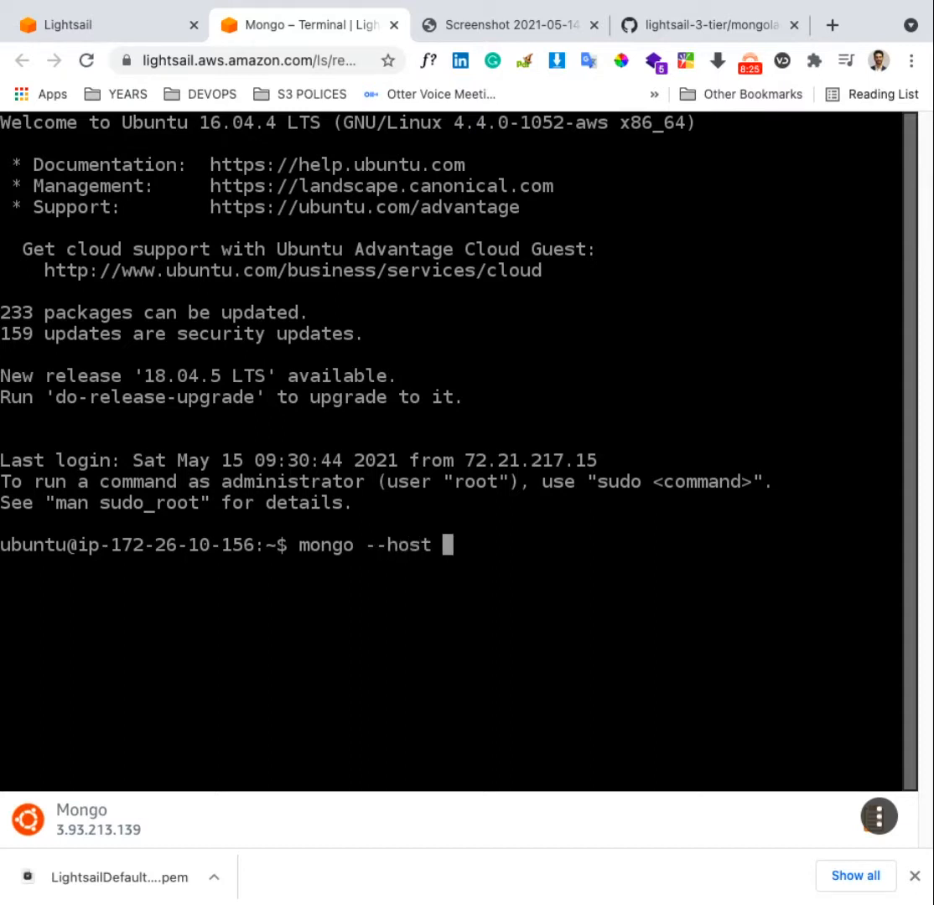
{"action": "type", "text": " $"}
{"action": "type", "text": "("}
{"action": "type", "text": "host"}
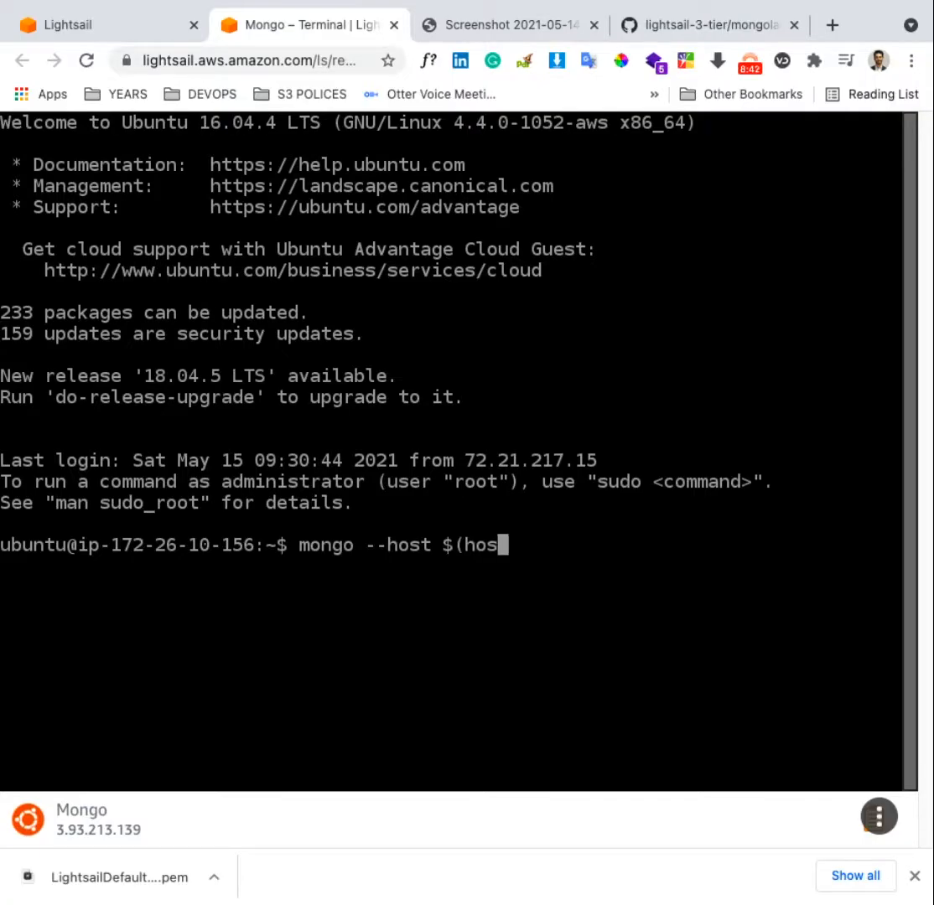
{"action": "key", "text": "BackSpace"}
{"action": "type", "text": "tname -i"}
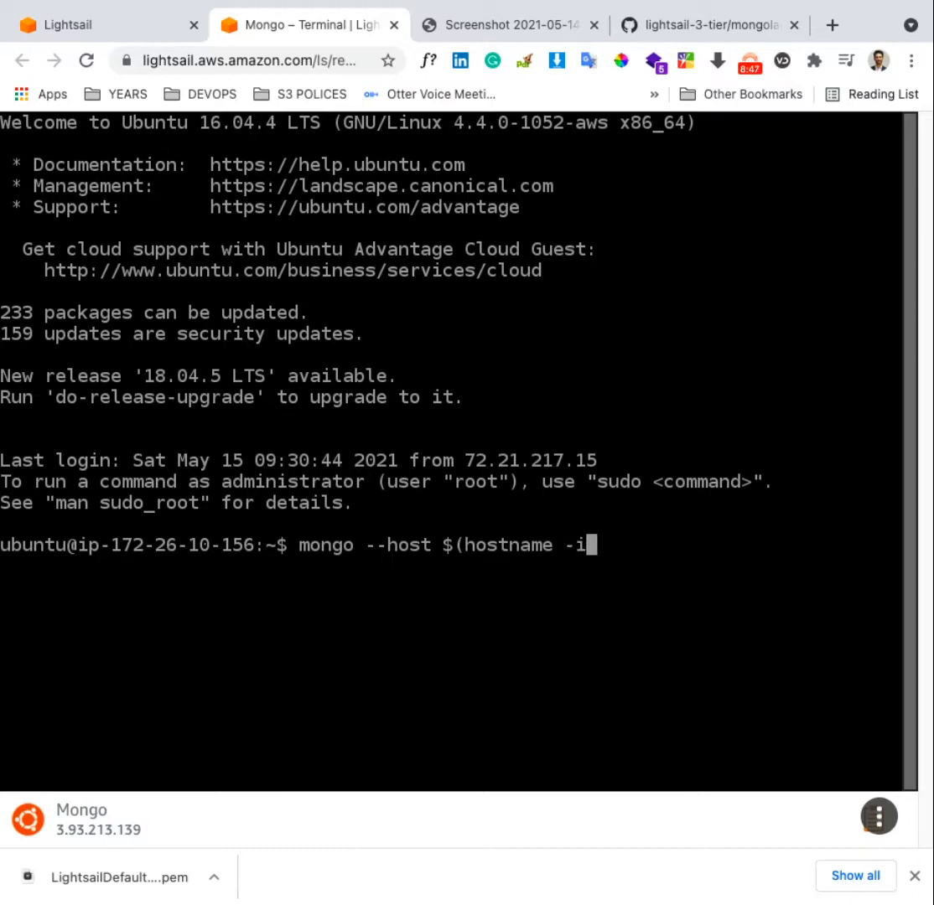
{"action": "type", "text": ")"}
{"action": "key", "text": "Return"}
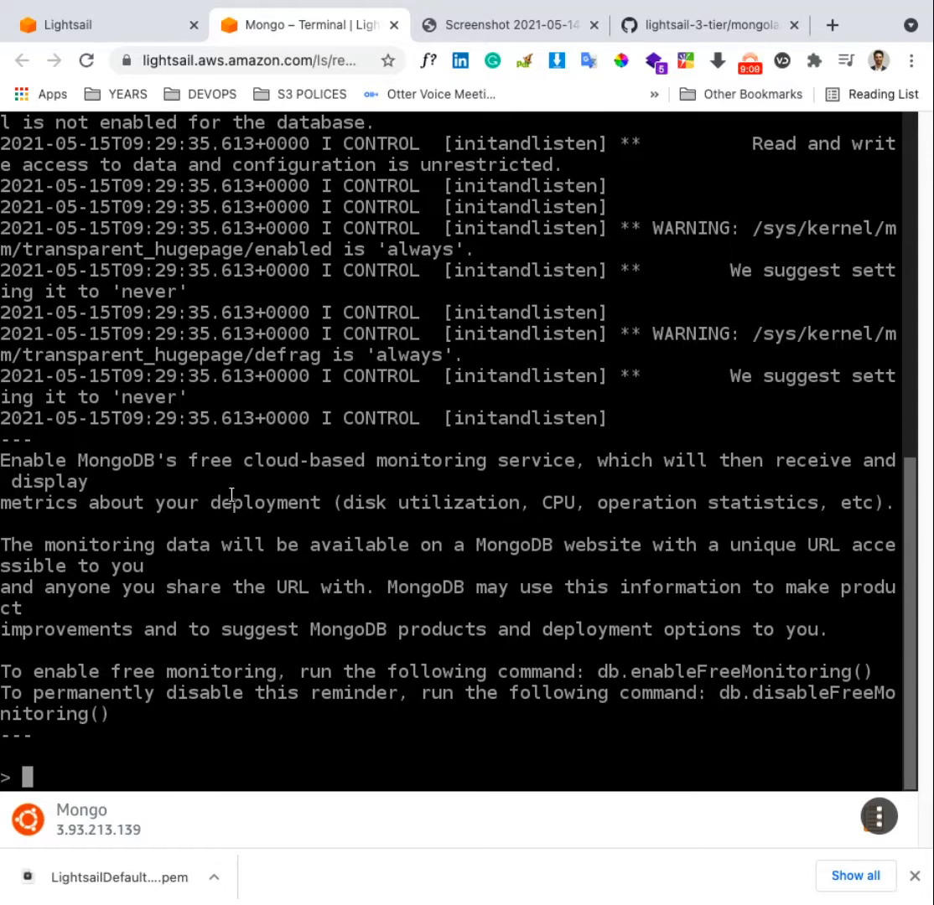
List the MongoDB databases with show dbs and review the shell's startup output.
{"action": "scroll", "coordinate": [255, 560], "scroll_direction": "up", "scroll_amount": 1}
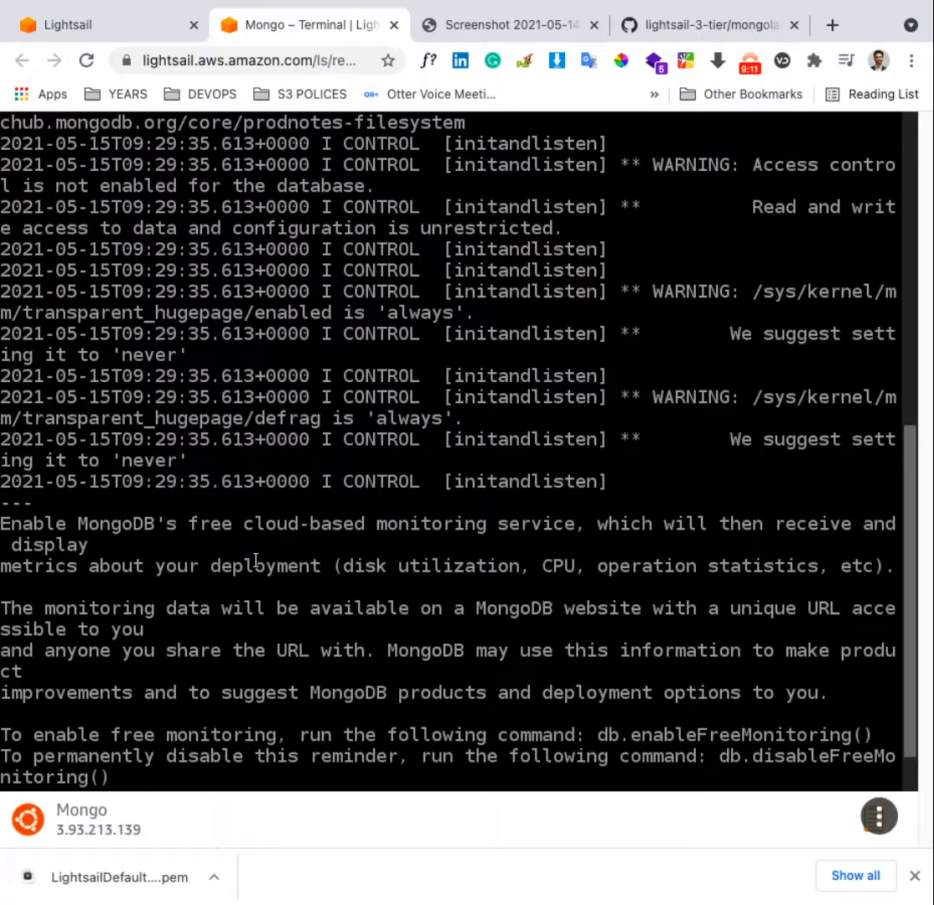
{"action": "scroll", "coordinate": [255, 560], "scroll_direction": "down", "scroll_amount": 1}
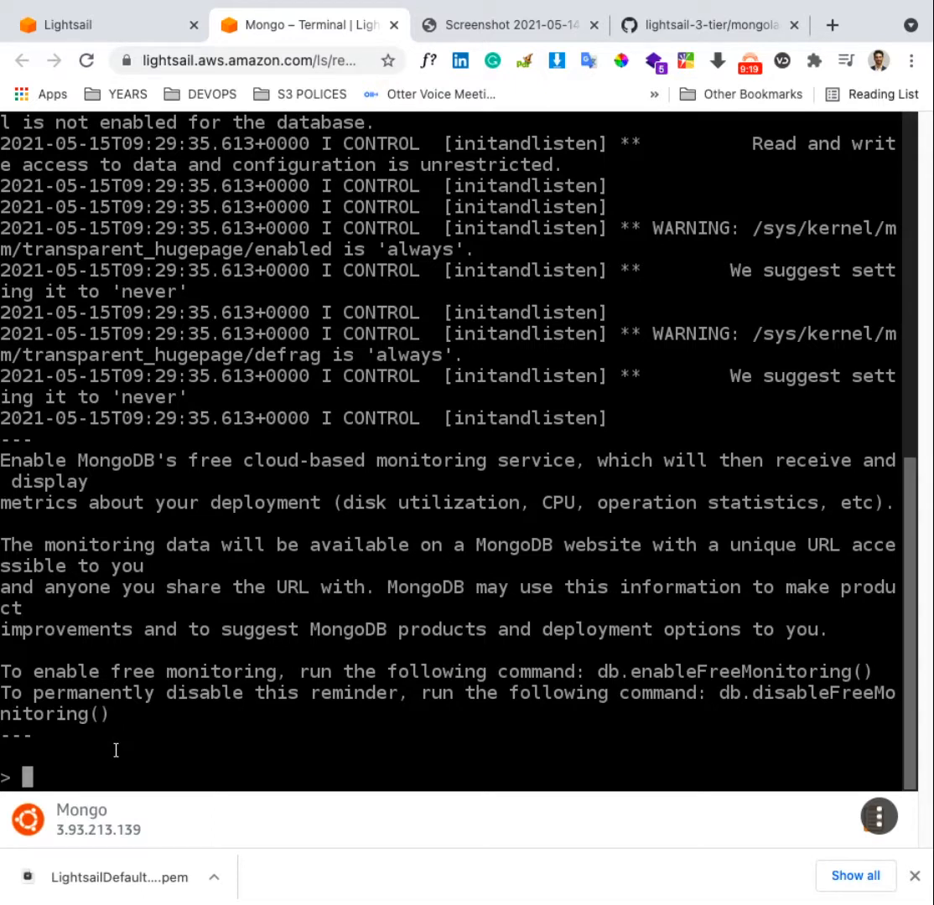
{"action": "type", "text": "show dbs"}
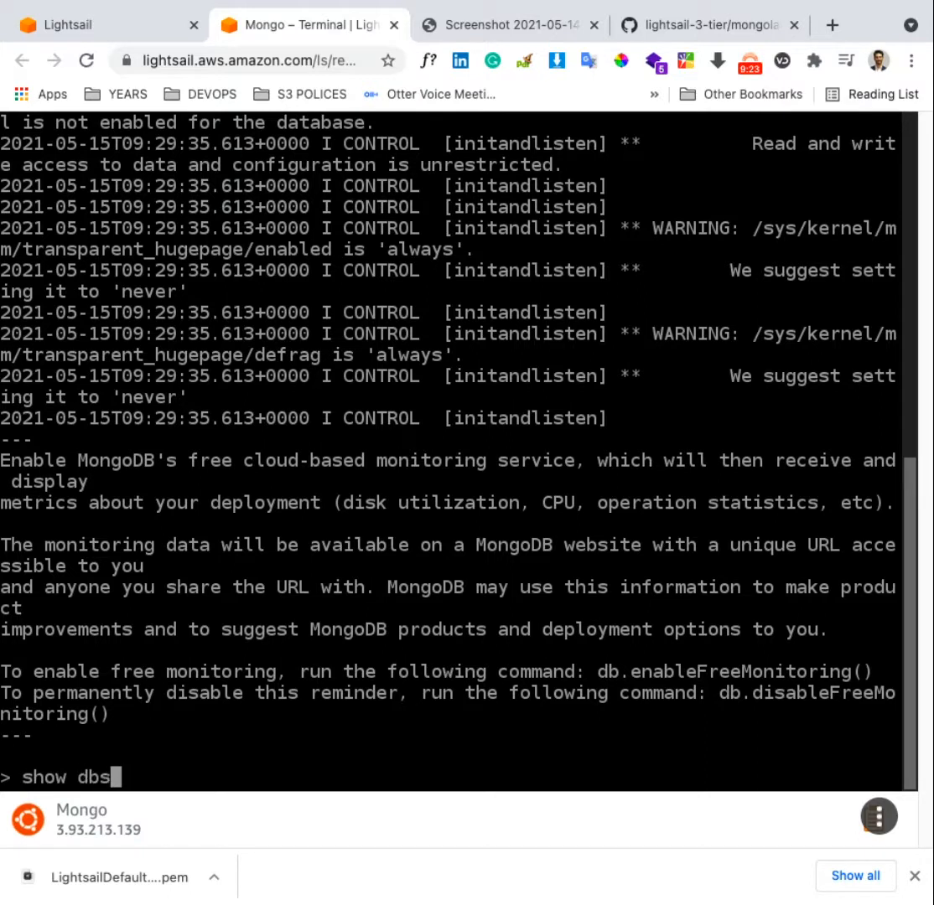
{"action": "key", "text": "Return"}
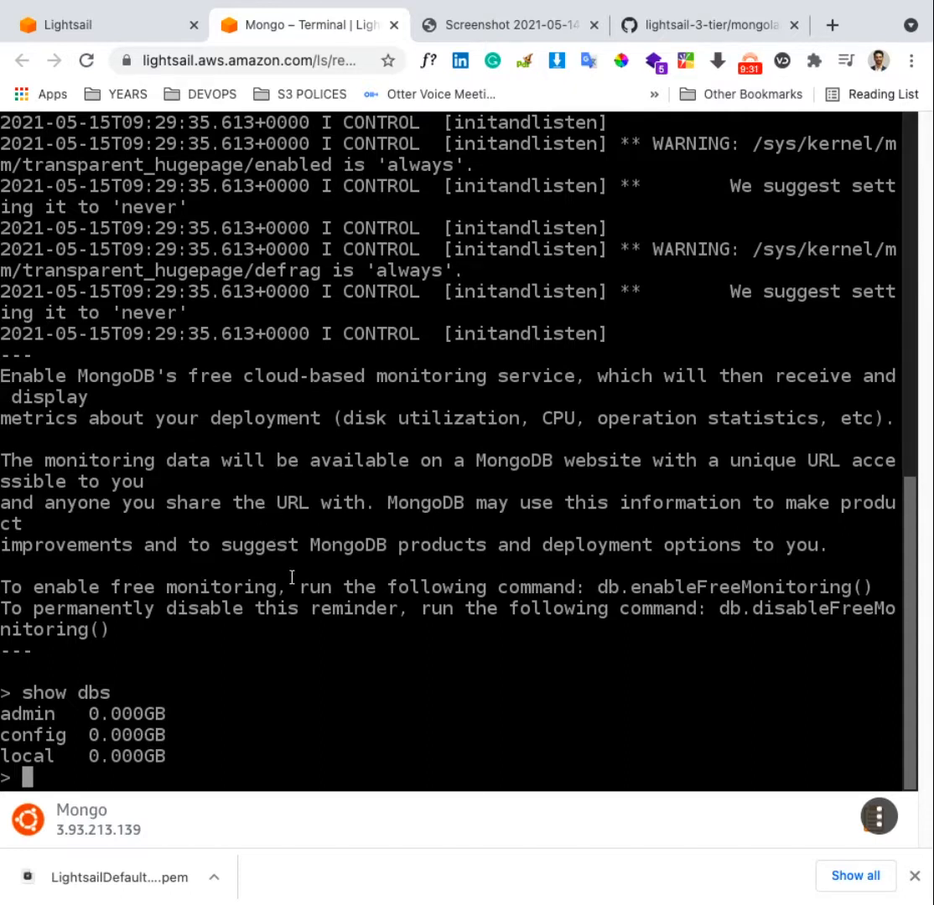
{"action": "scroll", "coordinate": [232, 520], "scroll_direction": "up", "scroll_amount": 2}
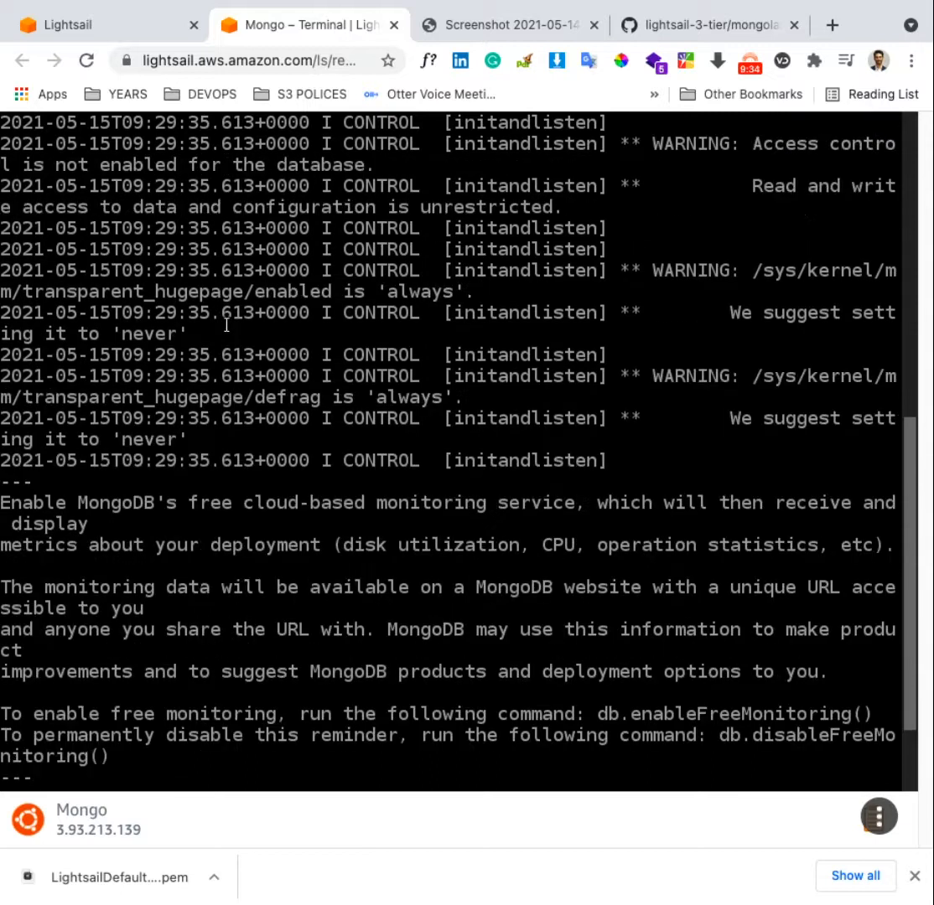
Return to the Lightsail instances list and open another browser-based terminal connection to the Mongo instance.
{"action": "left_click", "coordinate": [104, 35]}
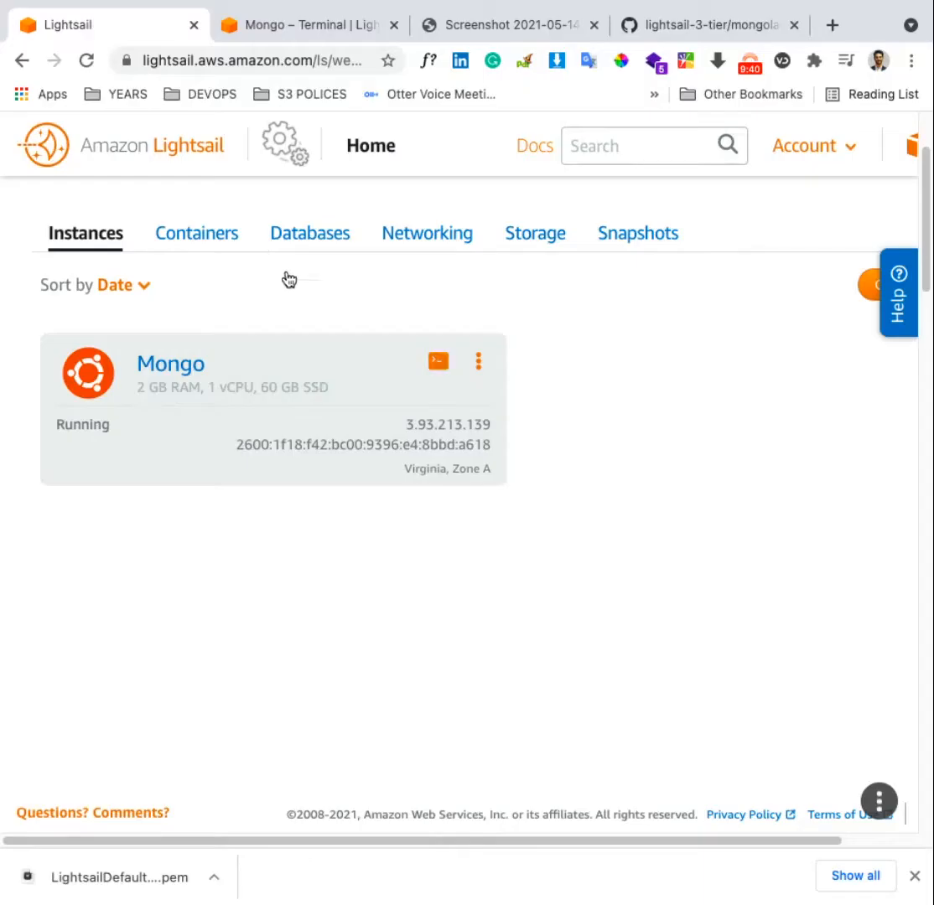
{"action": "left_click", "coordinate": [478, 365]}
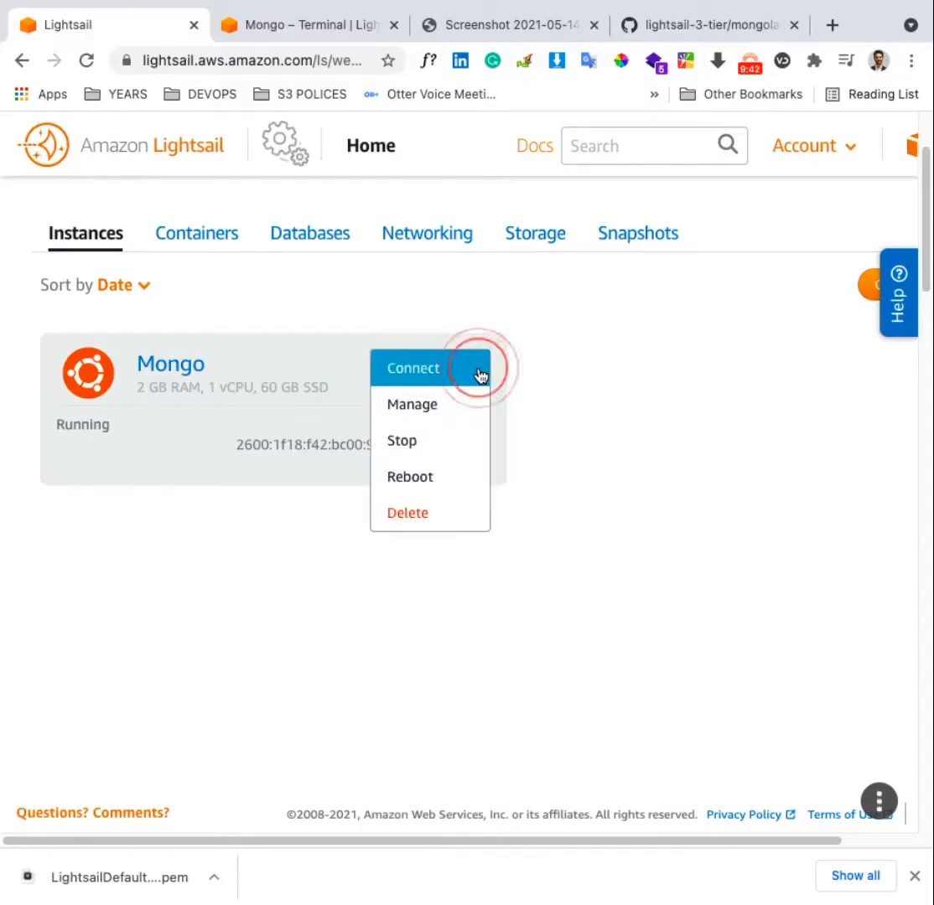
{"action": "left_click", "coordinate": [416, 375]}
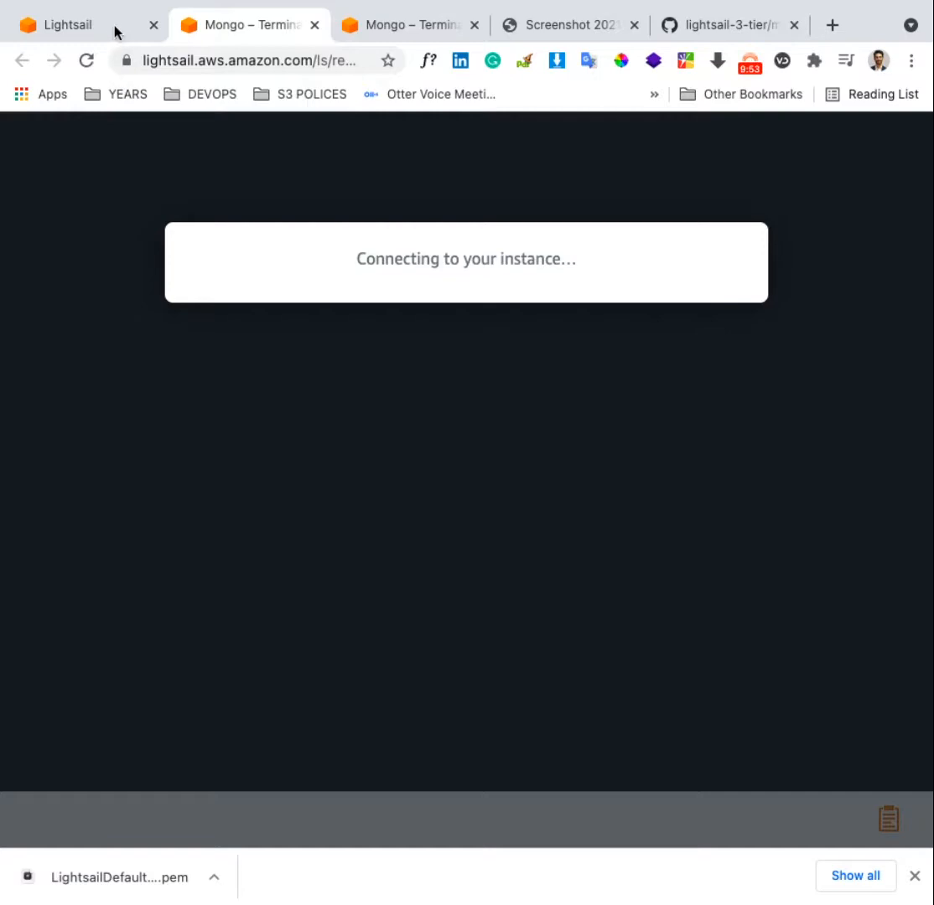
Return to the Lightsail home page and view its account-wide networking resources.
{"action": "left_click", "coordinate": [115, 26]}
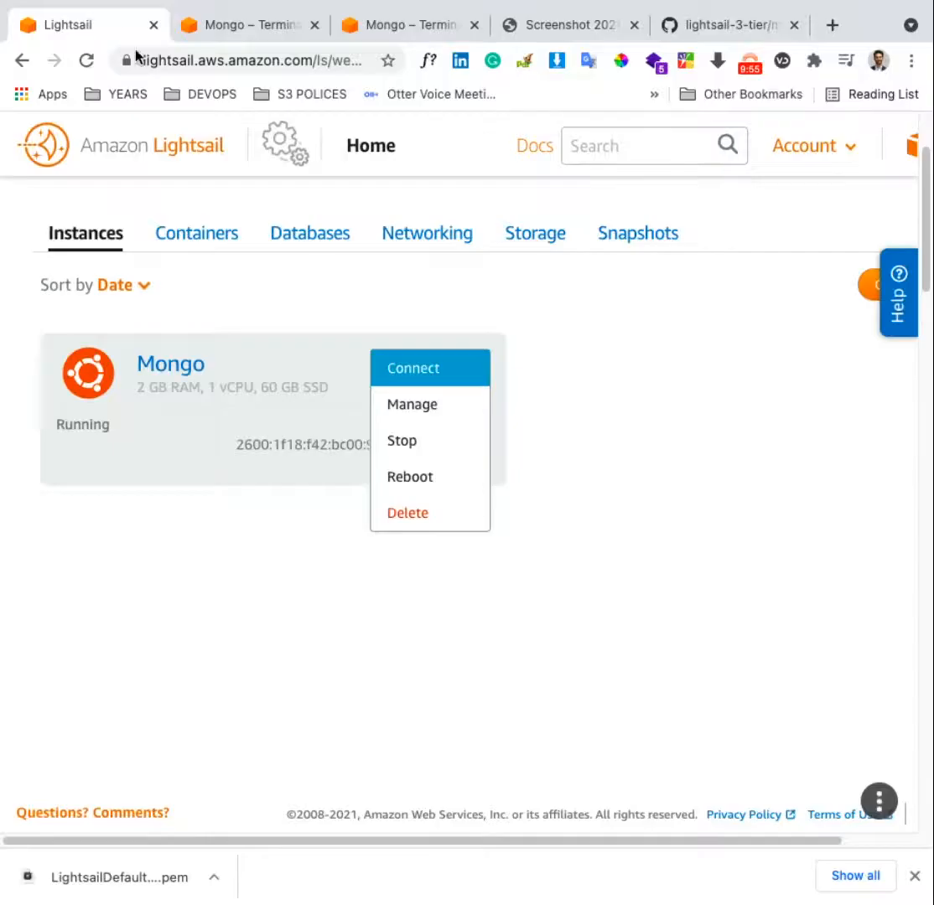
{"action": "left_click", "coordinate": [424, 239]}
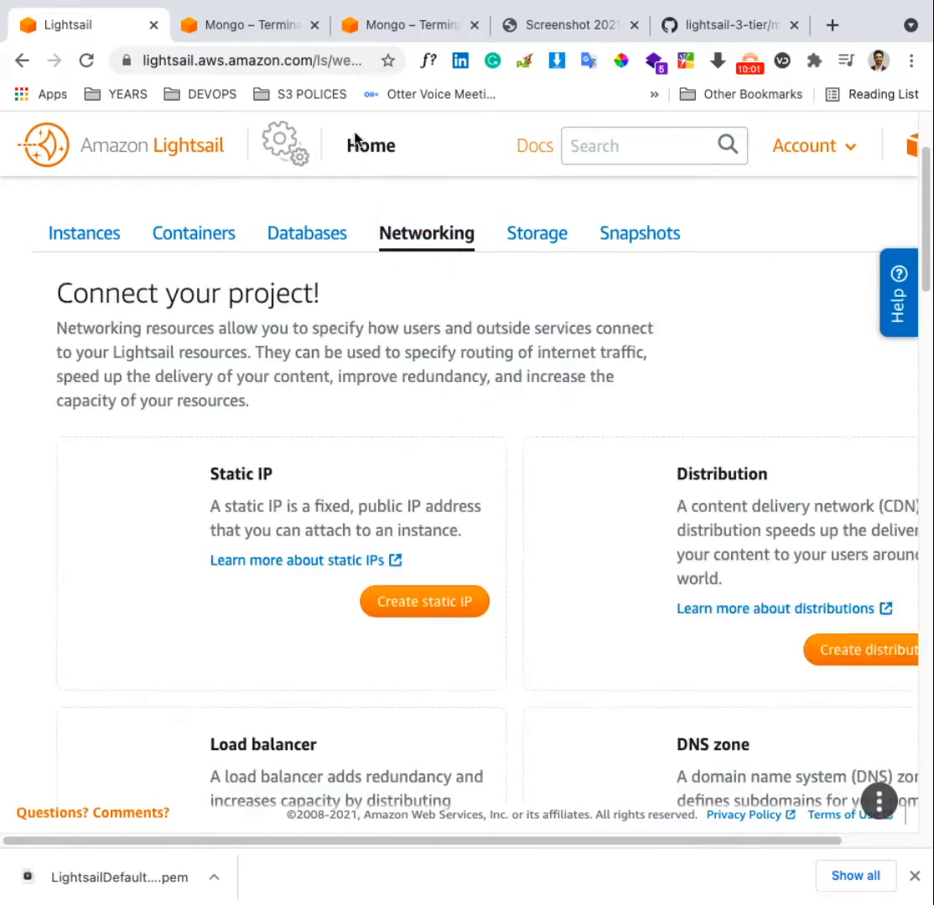
{"action": "scroll", "coordinate": [452, 394], "scroll_direction": "right", "scroll_amount": 2}
{"action": "scroll", "coordinate": [453, 394], "scroll_direction": "left", "scroll_amount": 2}
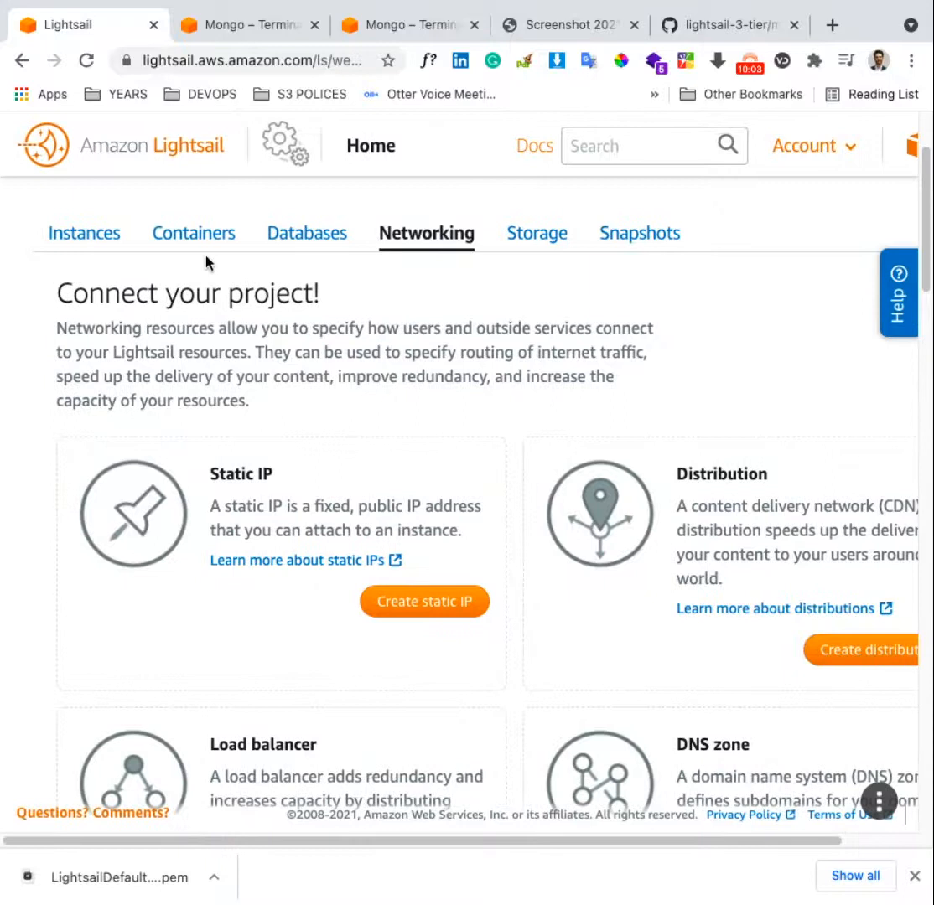
Open the Mongo instance's management page from the instances list and highlight its private IP address.
{"action": "left_click", "coordinate": [103, 242]}
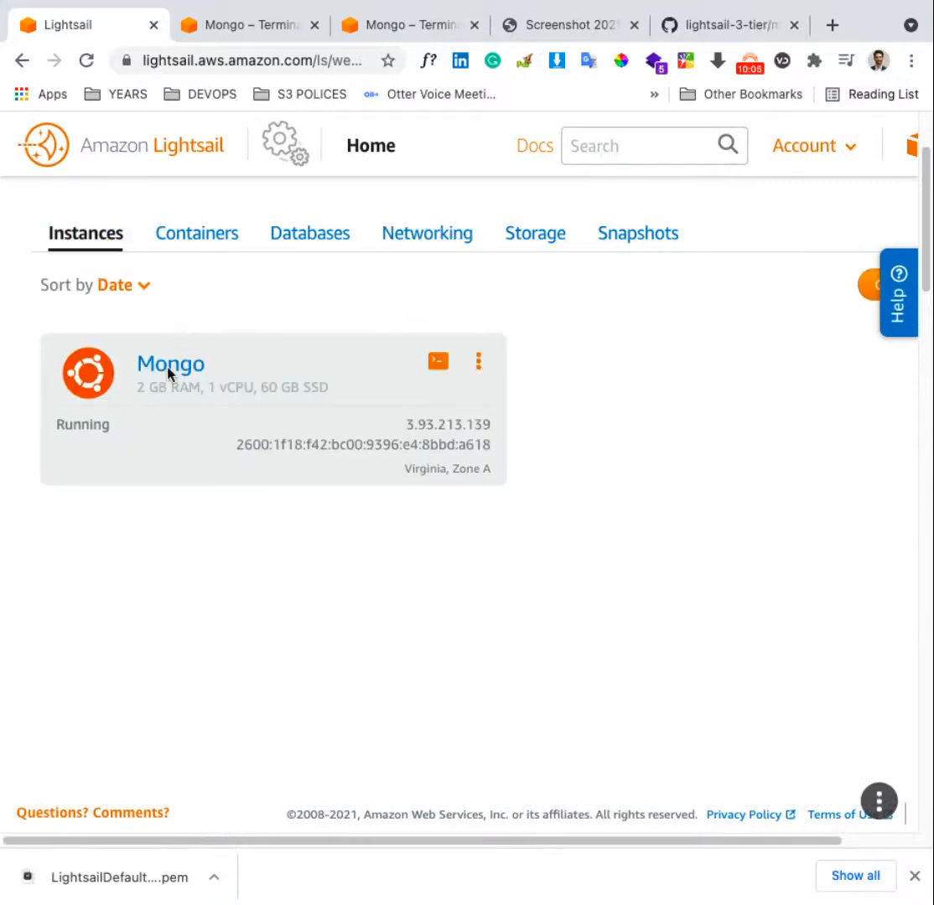
{"action": "left_click", "coordinate": [168, 369]}
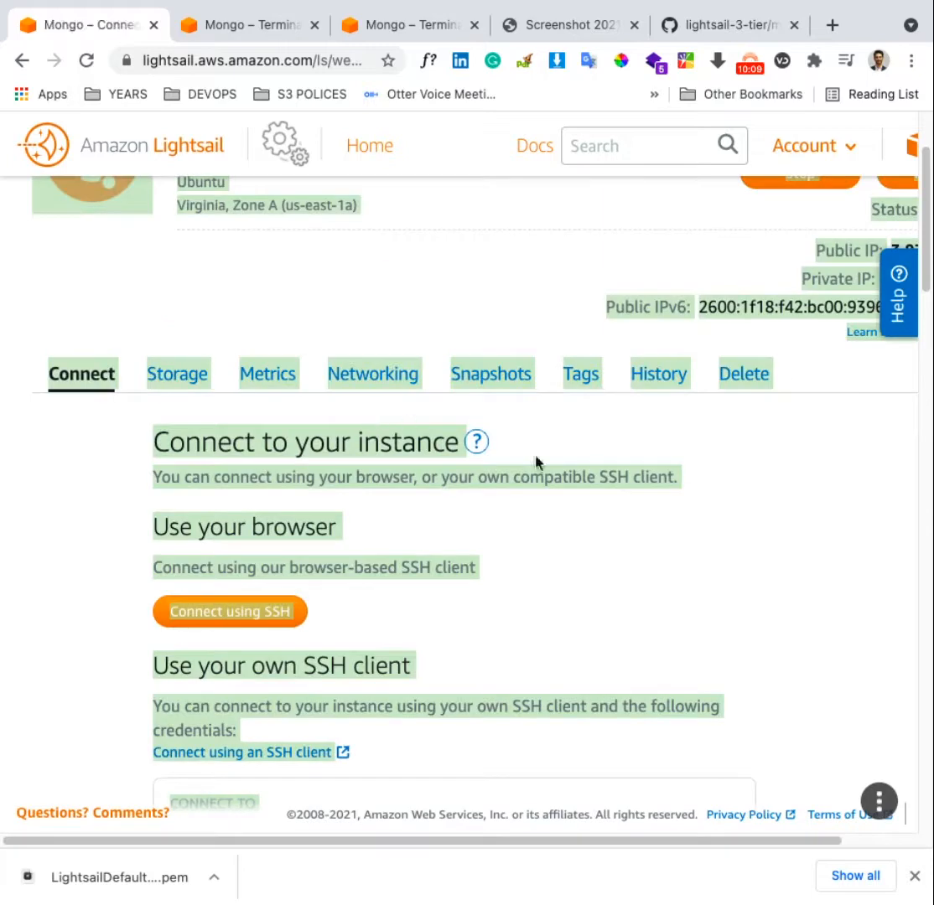
{"action": "left_click", "coordinate": [728, 546]}
{"action": "scroll", "coordinate": [719, 475], "scroll_direction": "right", "scroll_amount": 2}
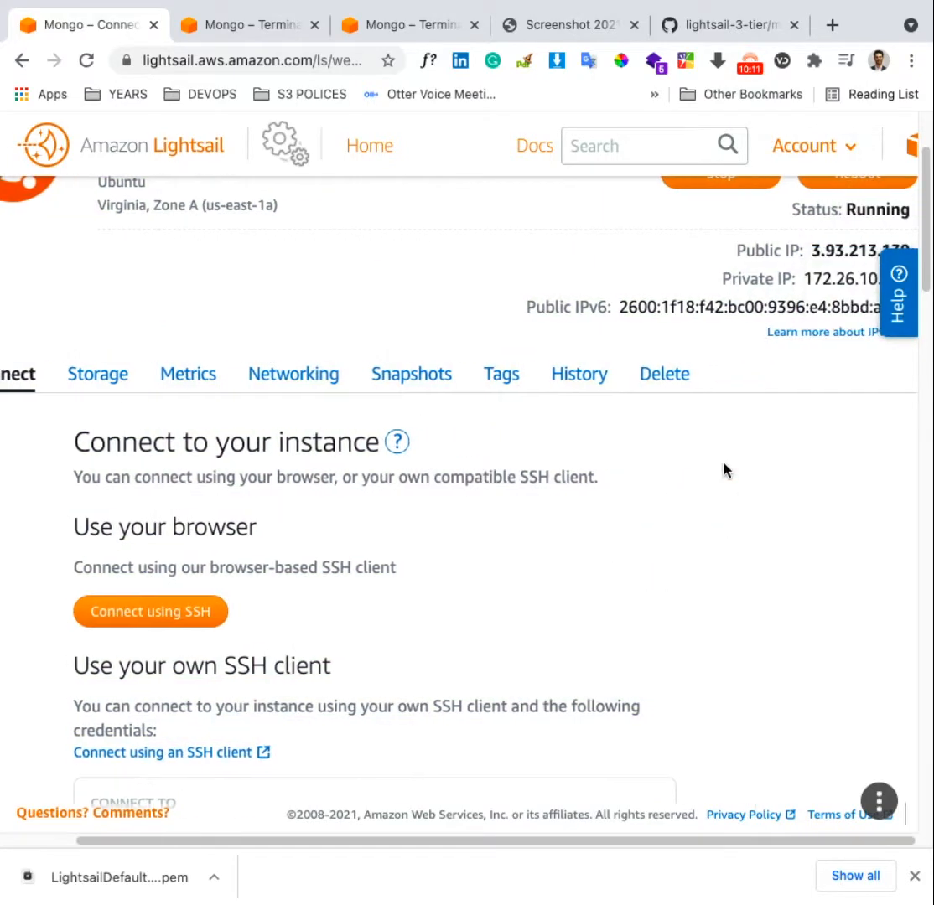
{"action": "scroll", "coordinate": [726, 469], "scroll_direction": "up", "scroll_amount": 4}
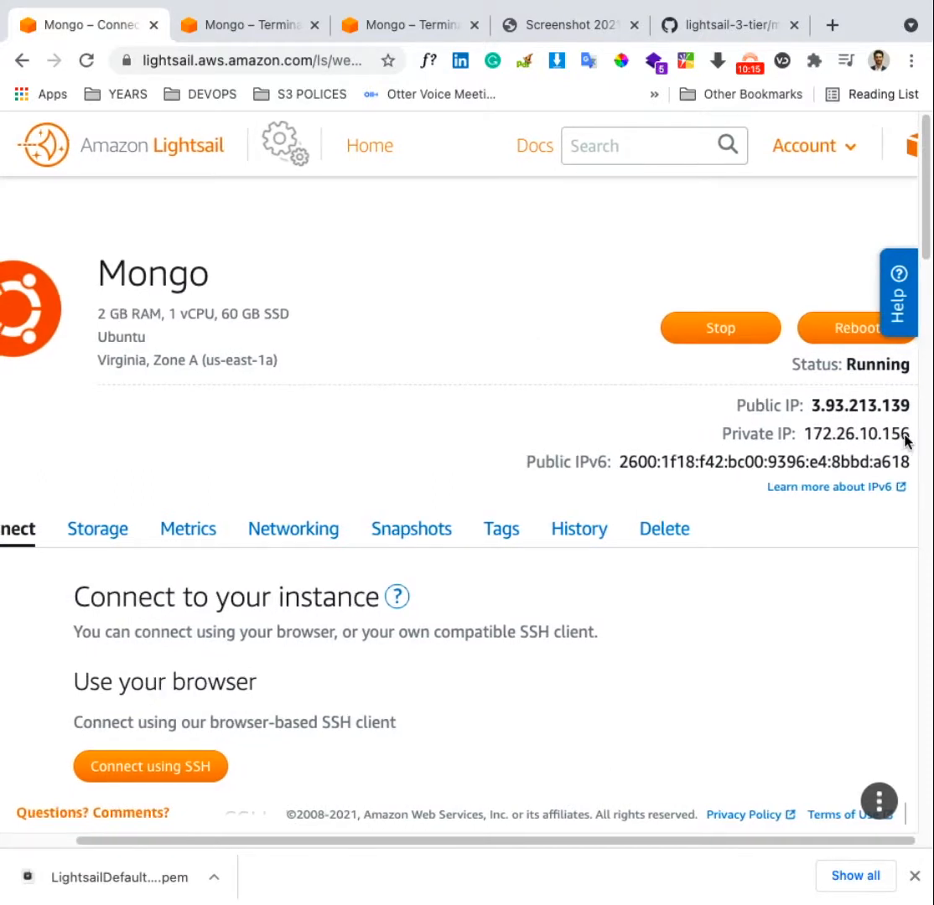
{"action": "left_click_drag", "start_coordinate": [909, 438], "coordinate": [806, 440]}
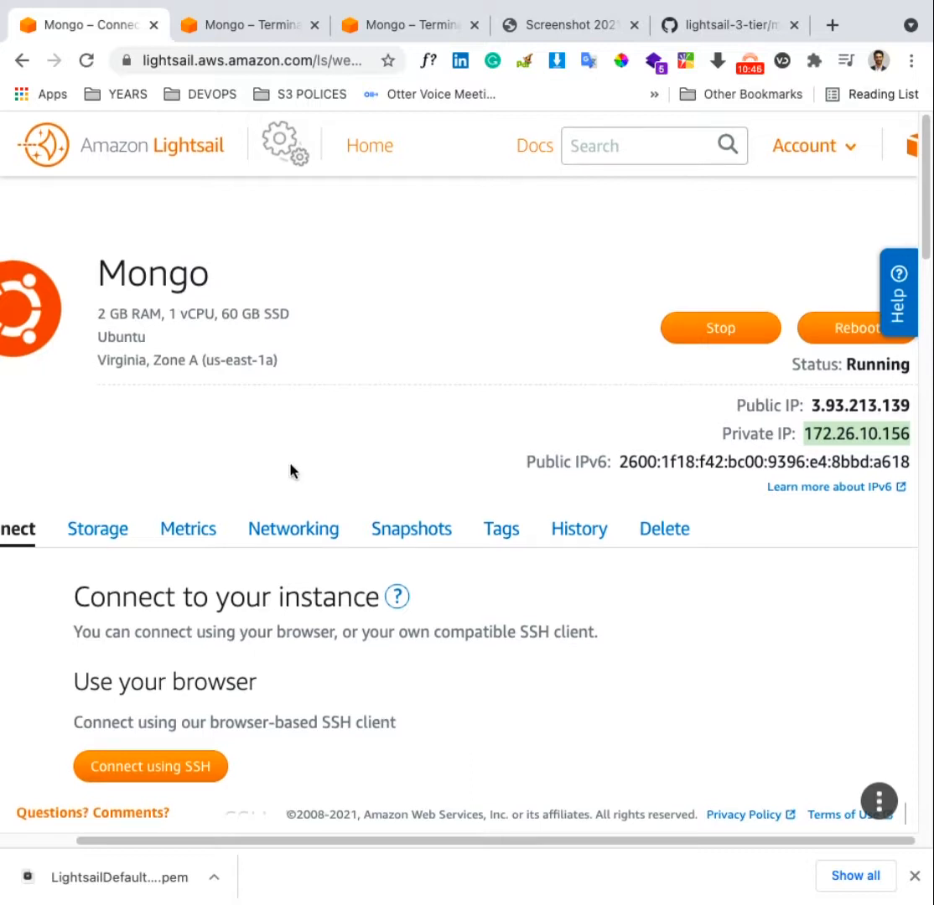
{"action": "scroll", "coordinate": [290, 471], "scroll_direction": "down", "scroll_amount": 1}
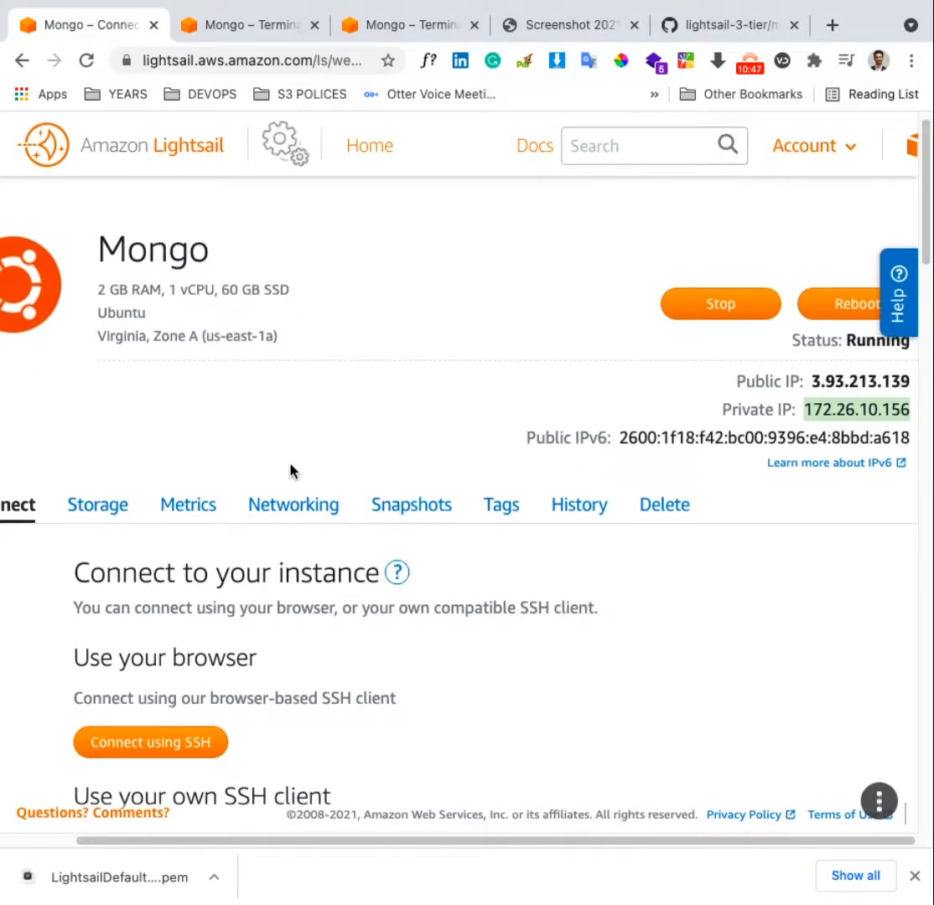
{"action": "scroll", "coordinate": [290, 471], "scroll_direction": "down", "scroll_amount": 1}
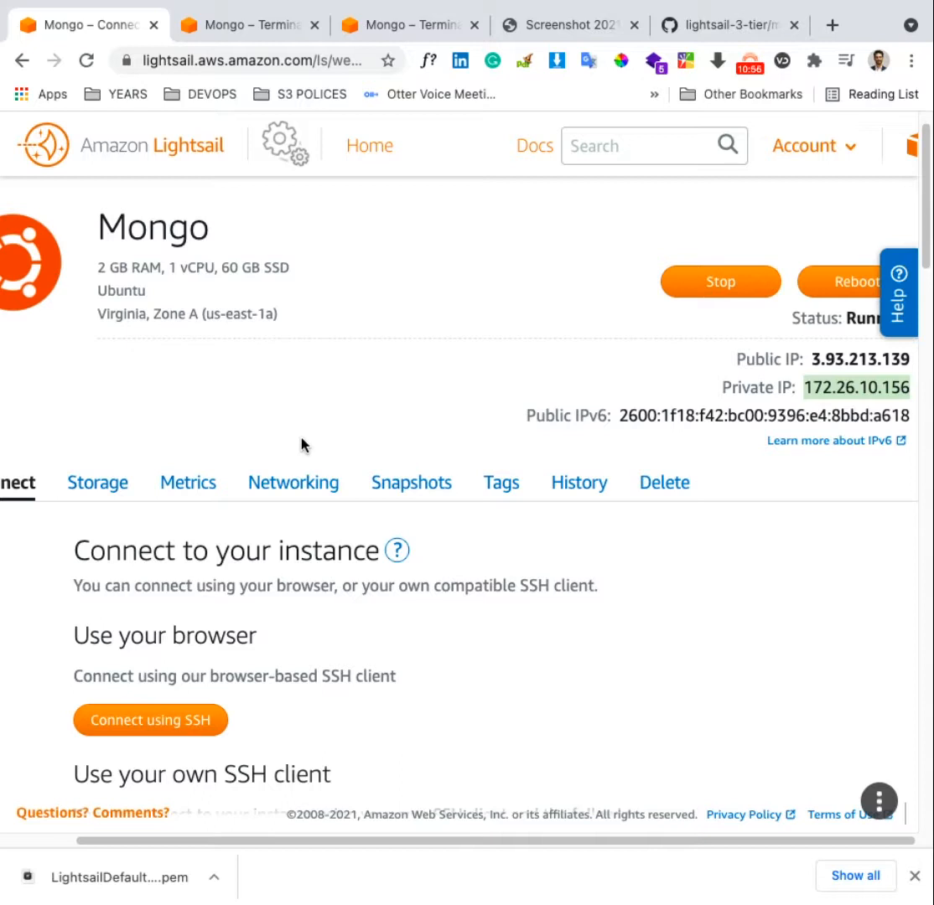
{"action": "scroll", "coordinate": [277, 526], "scroll_direction": "down", "scroll_amount": 2}
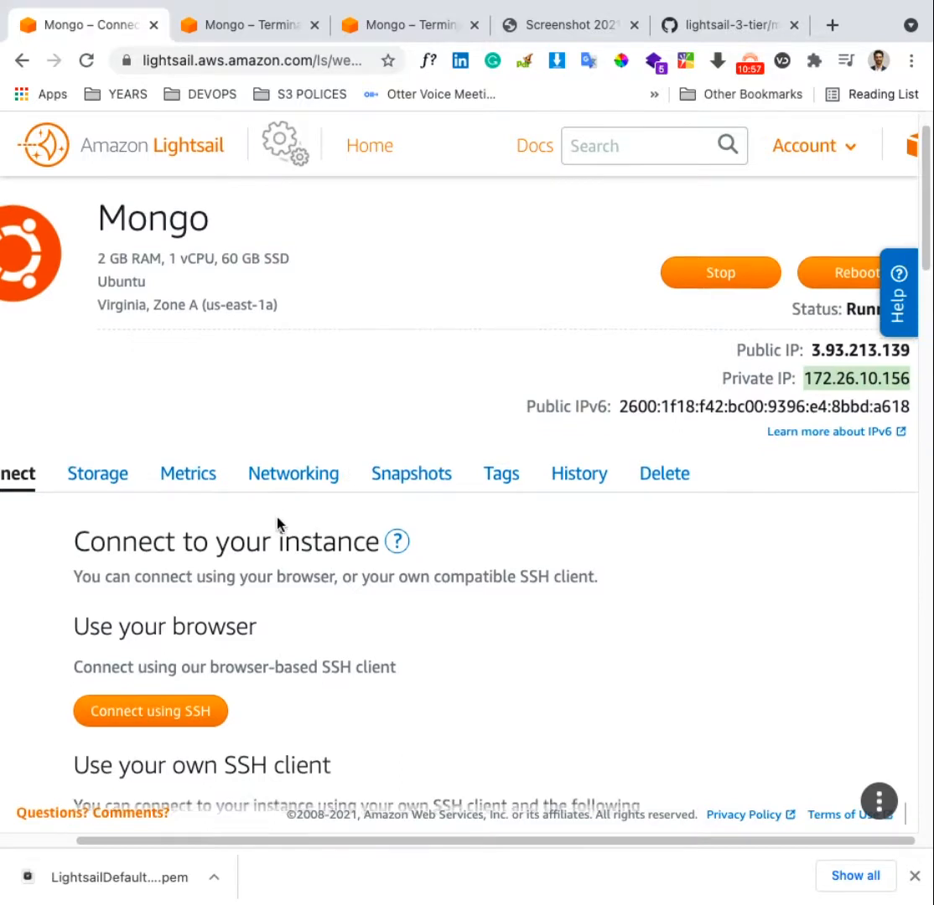
{"action": "scroll", "coordinate": [277, 520], "scroll_direction": "down", "scroll_amount": 1}
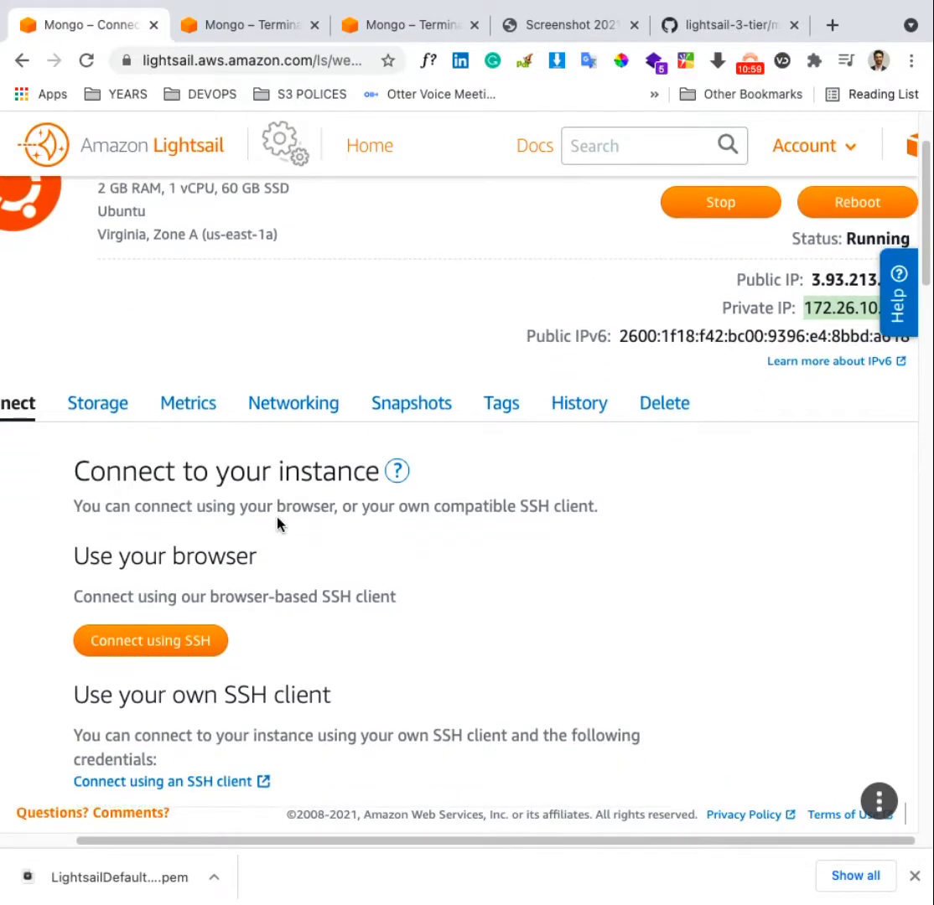
{"action": "scroll", "coordinate": [269, 511], "scroll_direction": "down", "scroll_amount": 1}
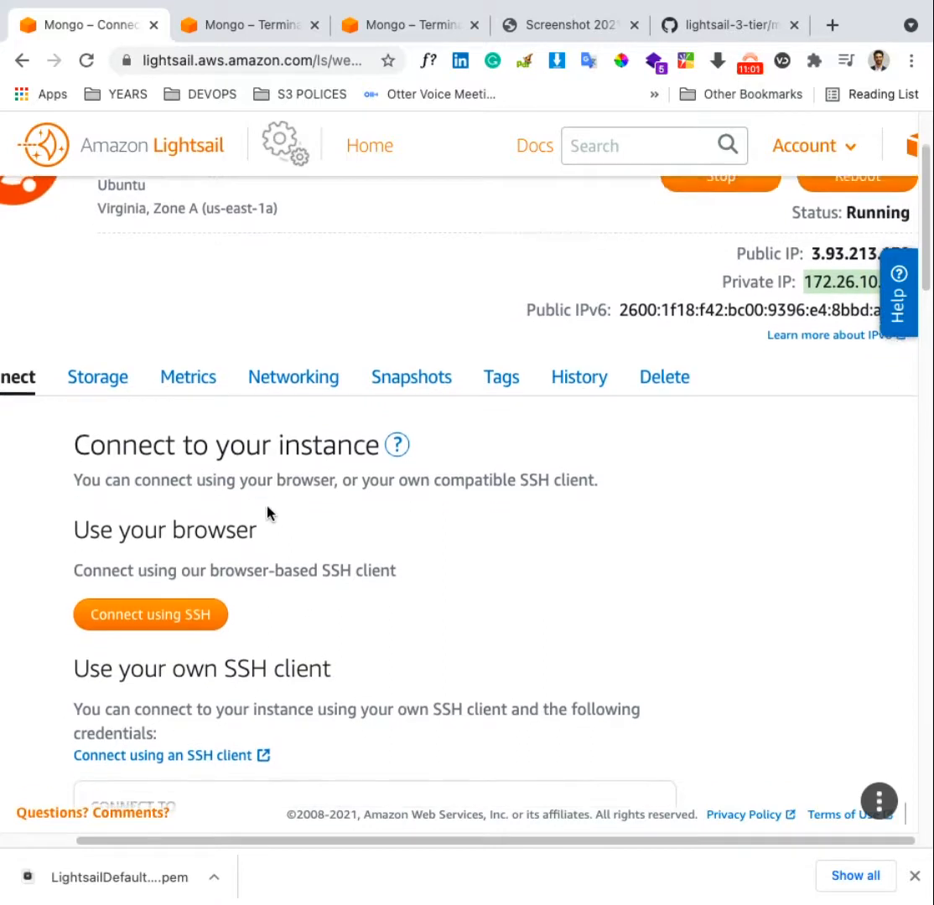
{"action": "scroll", "coordinate": [277, 495], "scroll_direction": "up", "scroll_amount": 4}
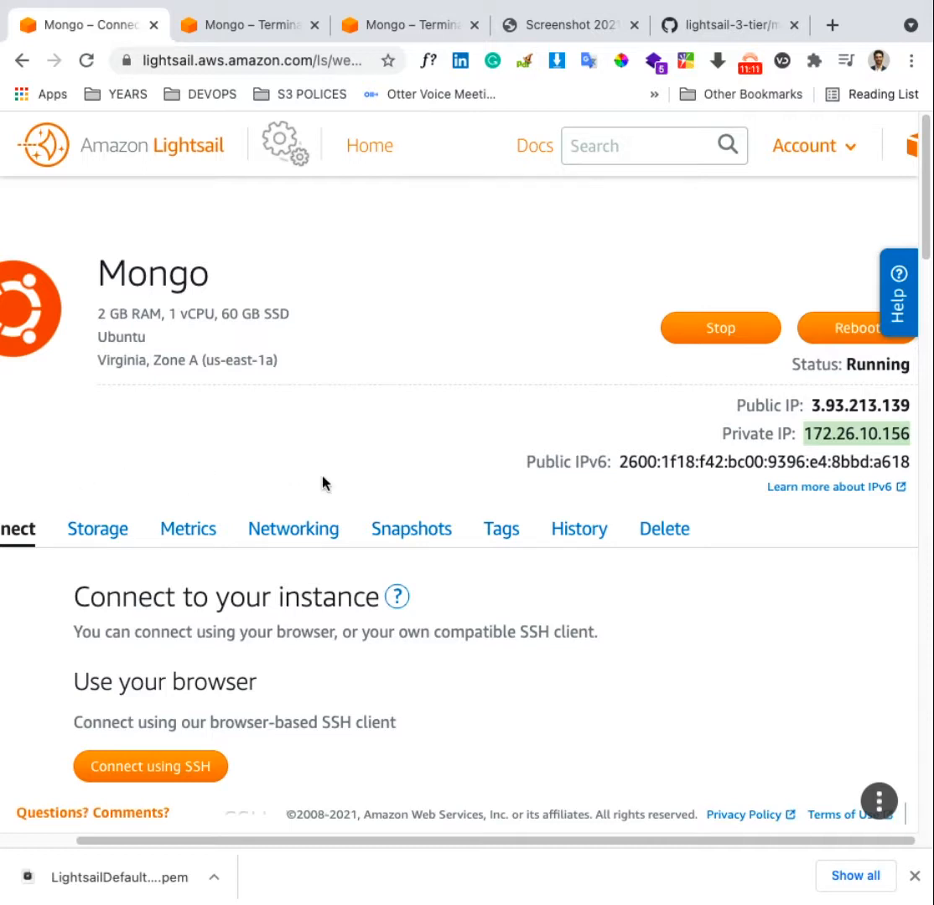
{"action": "scroll", "coordinate": [324, 484], "scroll_direction": "down", "scroll_amount": 1}
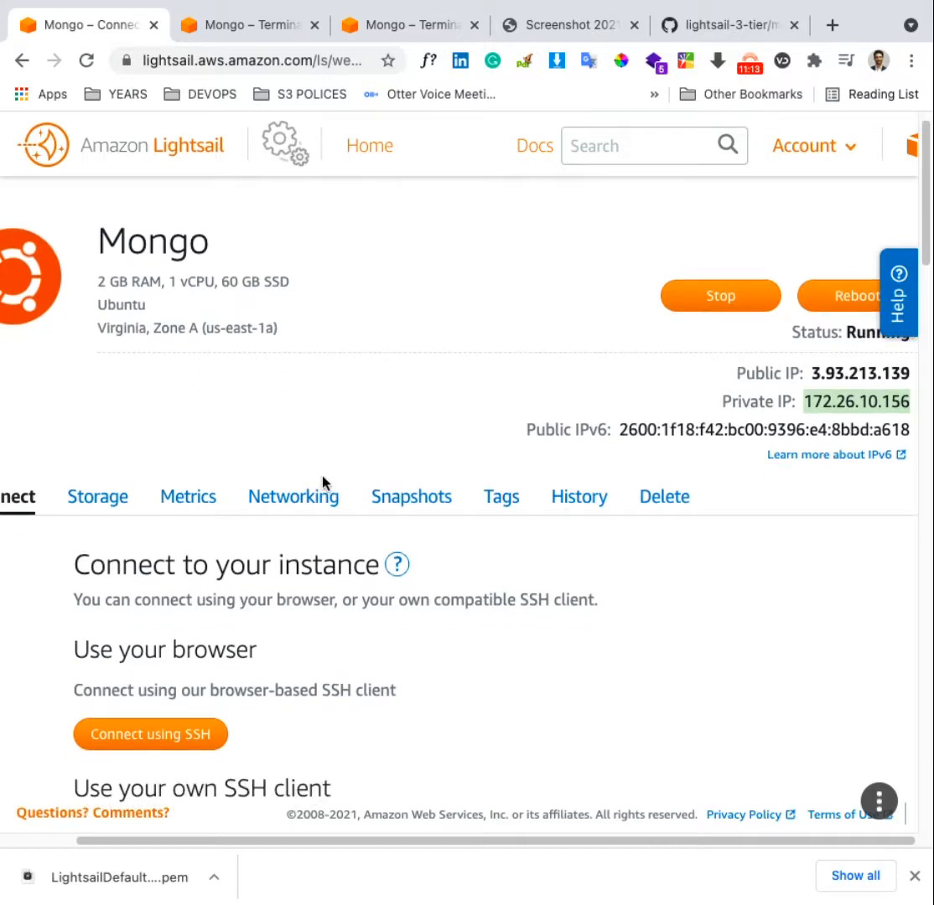
{"action": "scroll", "coordinate": [323, 484], "scroll_direction": "down", "scroll_amount": 1}
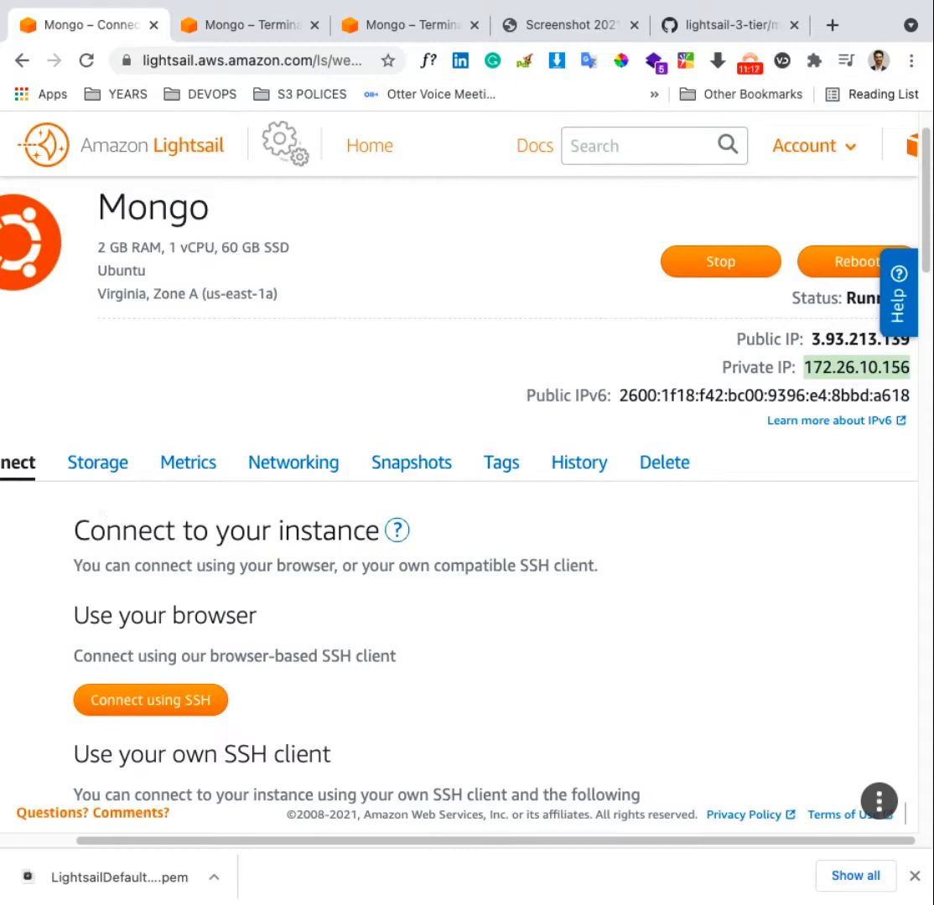
{"action": "scroll", "coordinate": [233, 497], "scroll_direction": "up", "scroll_amount": 1}
{"action": "scroll", "coordinate": [232, 498], "scroll_direction": "down", "scroll_amount": 1}
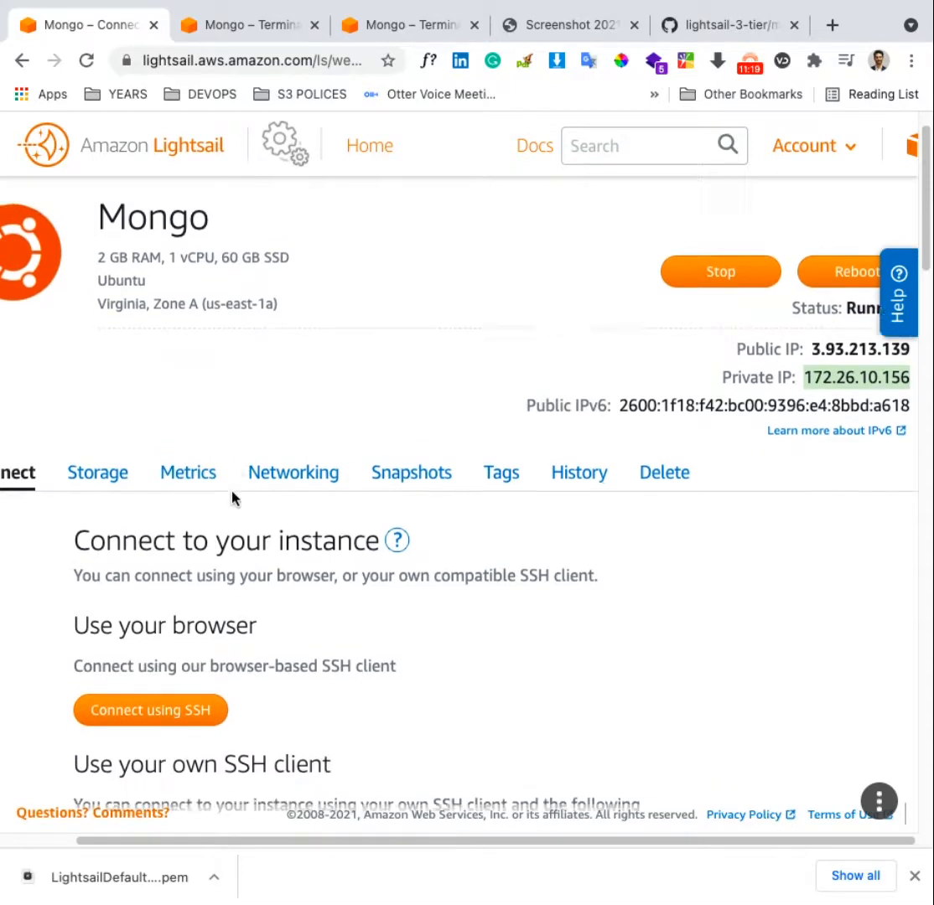
{"action": "scroll", "coordinate": [233, 498], "scroll_direction": "down", "scroll_amount": 3}
{"action": "scroll", "coordinate": [232, 498], "scroll_direction": "up", "scroll_amount": 5}
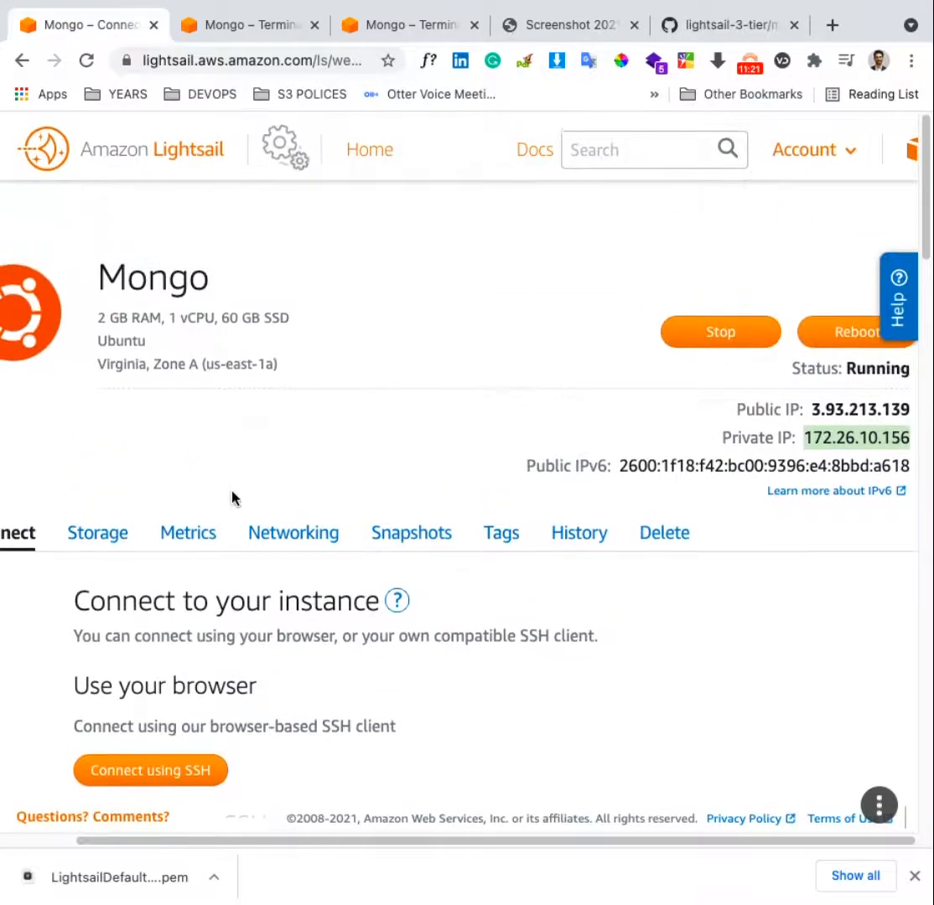